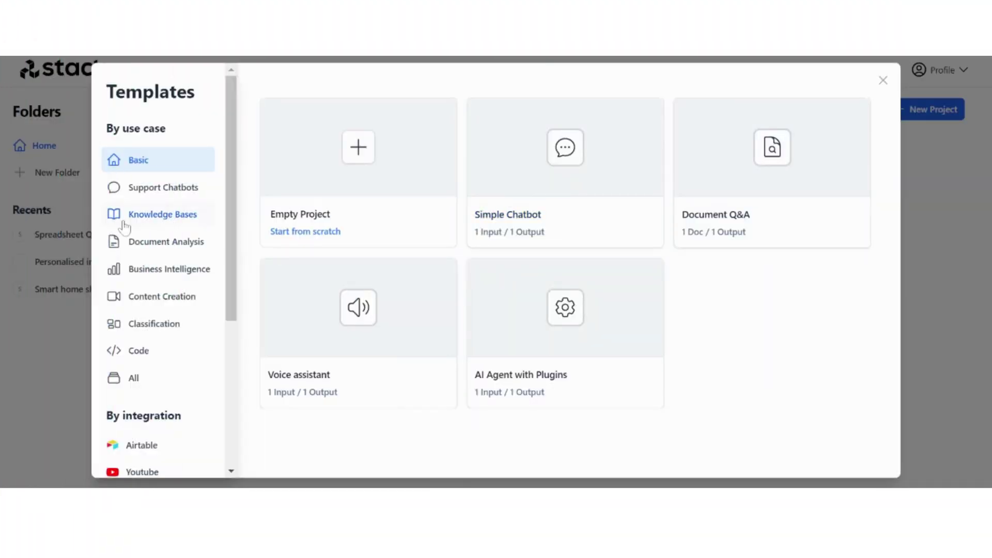
- Create a new project from the Spreadsheet Q&A template under Knowledge Bases
left_click(124, 222)
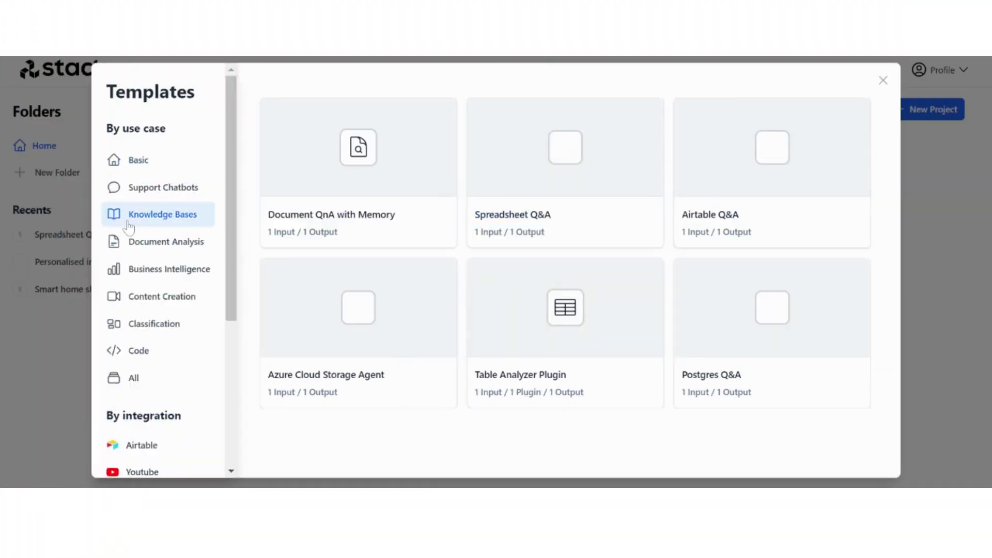
left_click(526, 174)
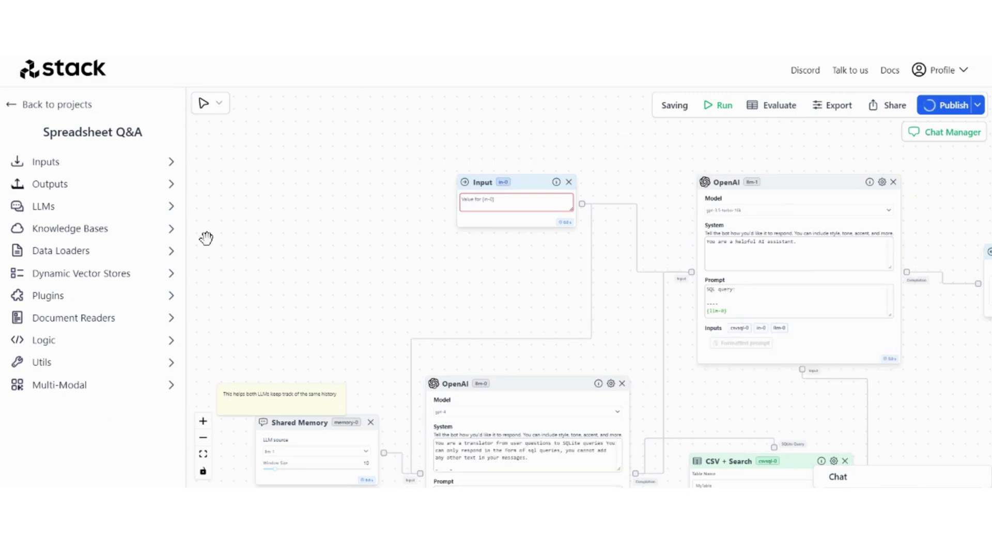
scroll(323, 232, "down", 3)
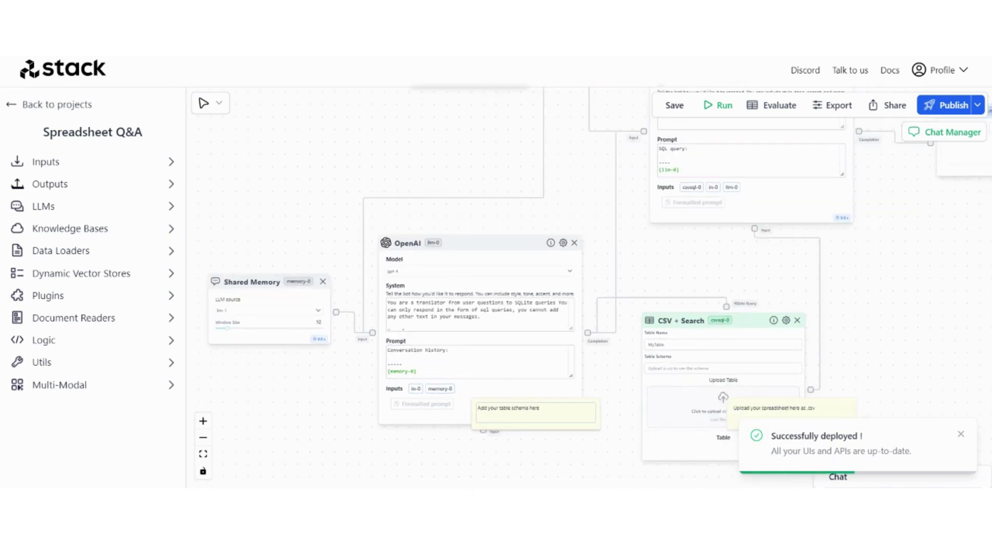
scroll(919, 346, "right", 3)
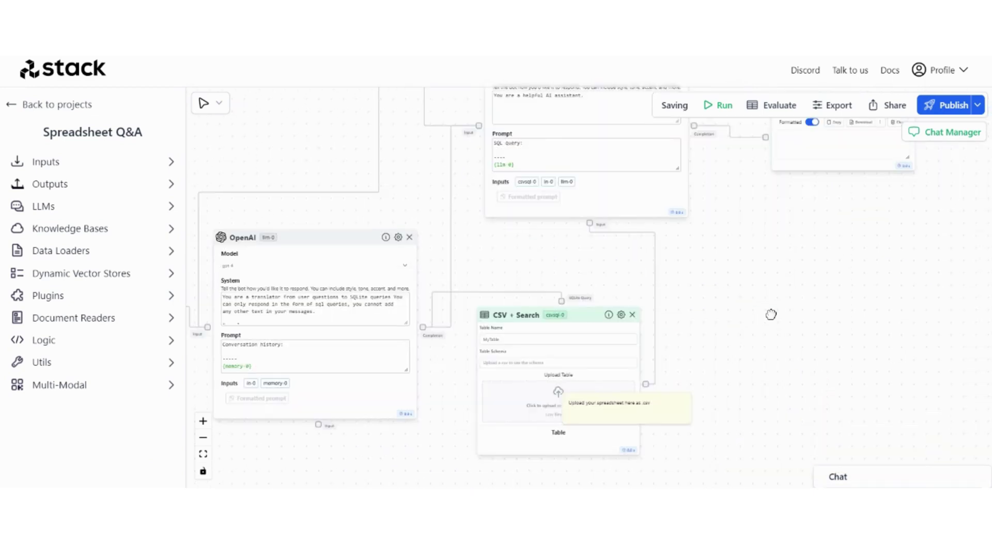
scroll(679, 414, "left", 3)
scroll(679, 414, "up", 2)
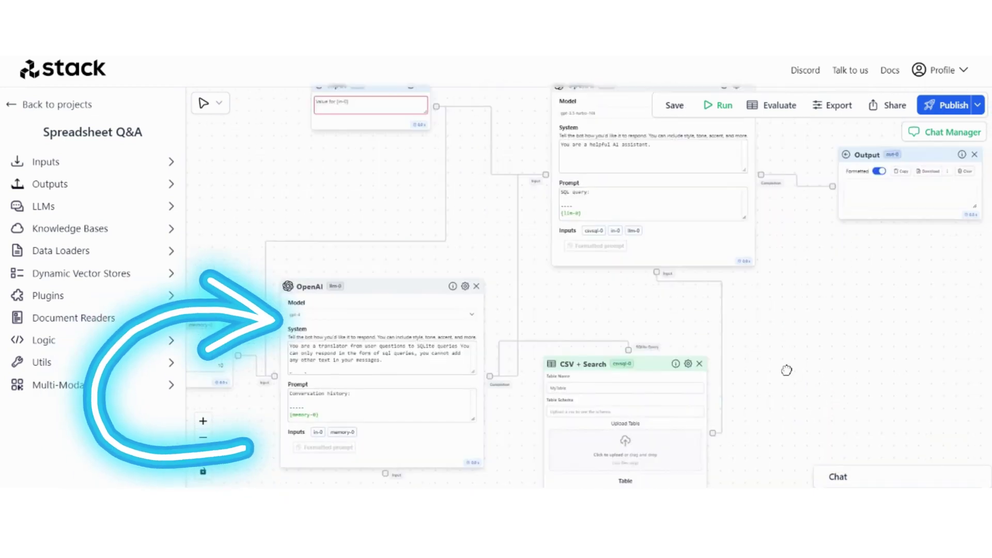
left_click_drag(339, 202, 379, 128)
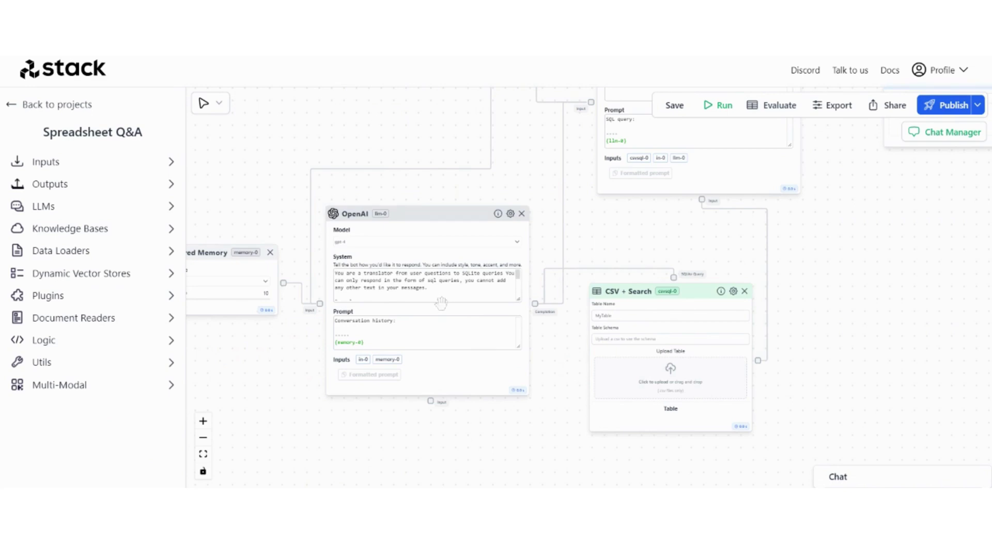
left_click_drag(270, 173, 347, 273)
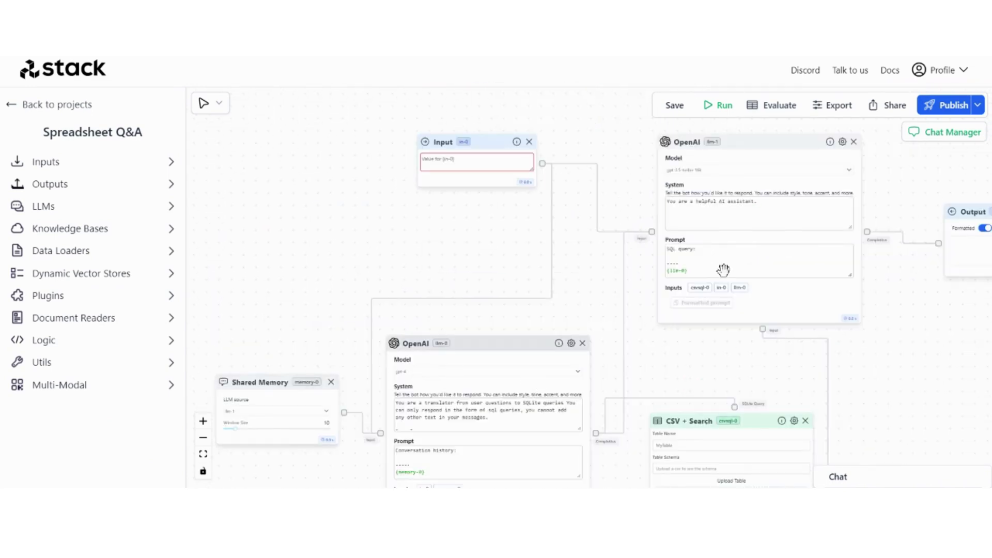
left_click_drag(952, 341, 867, 344)
left_click_drag(815, 164, 793, 180)
scroll(537, 186, "up", 3)
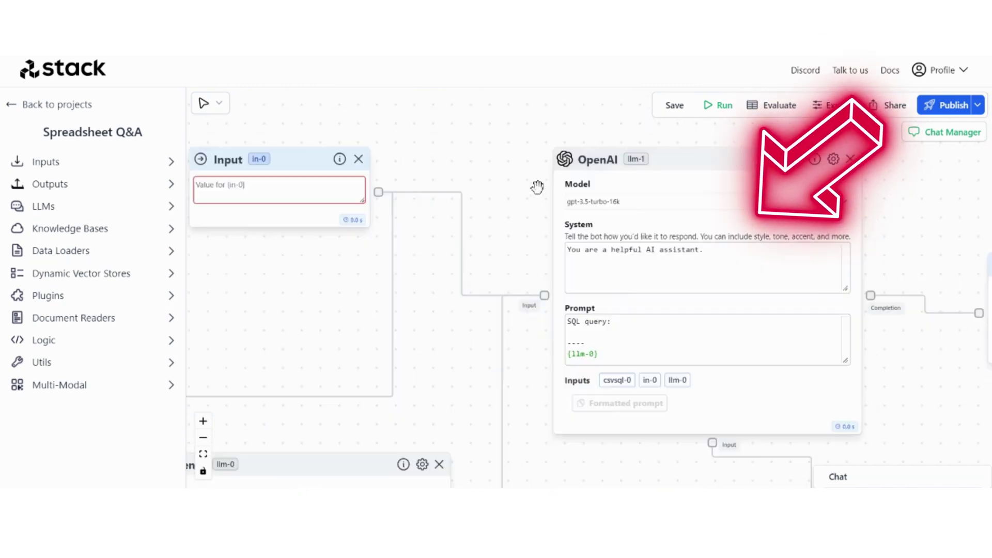
left_click_drag(441, 203, 509, 165)
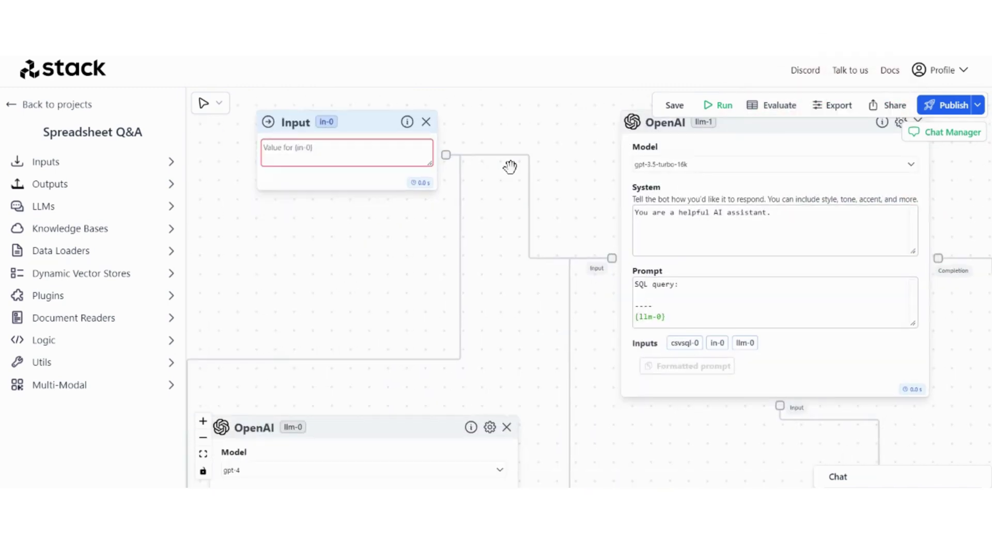
left_click_drag(305, 235, 415, 154)
left_click_drag(252, 305, 334, 148)
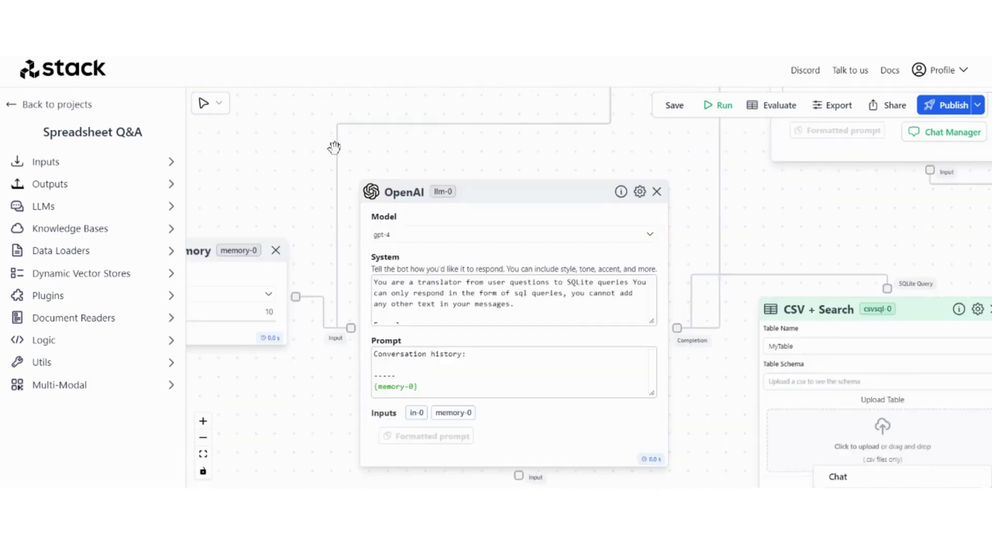
left_click_drag(886, 232, 672, 196)
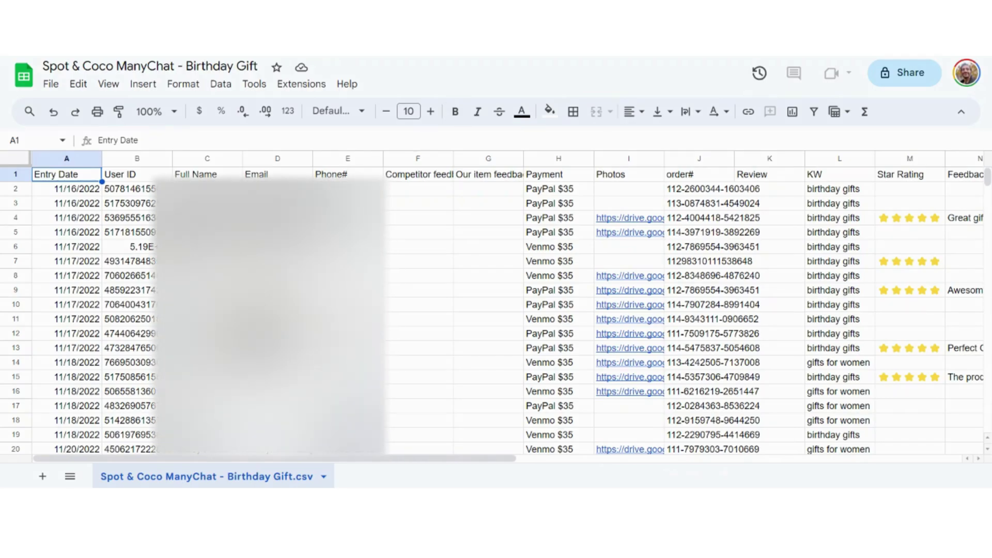
- Rename the User ID, Full Name and Phone# headers to UserID, FullName and Phone
left_click(121, 176)
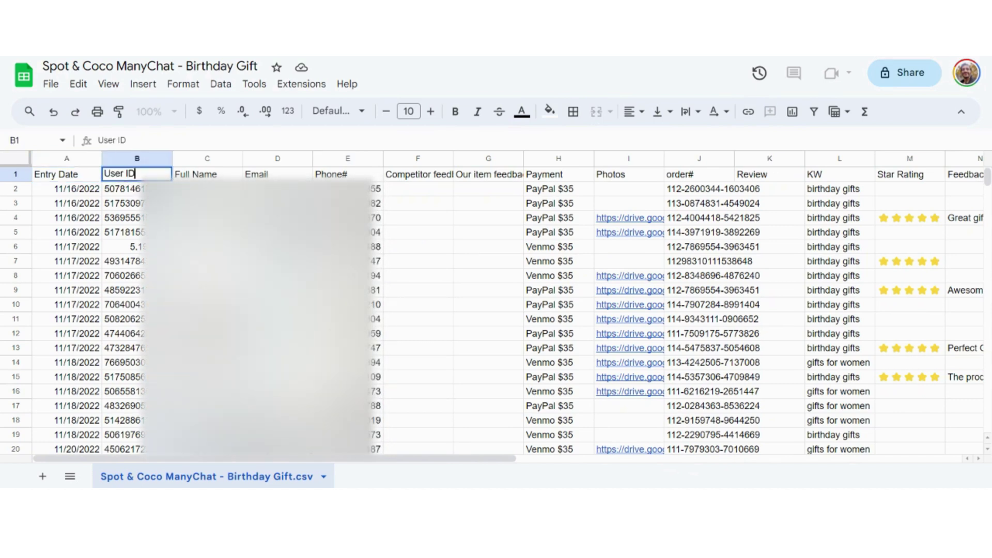
key("Return")
key("Left")
key("Left")
key("BackSpace")
key("Tab")
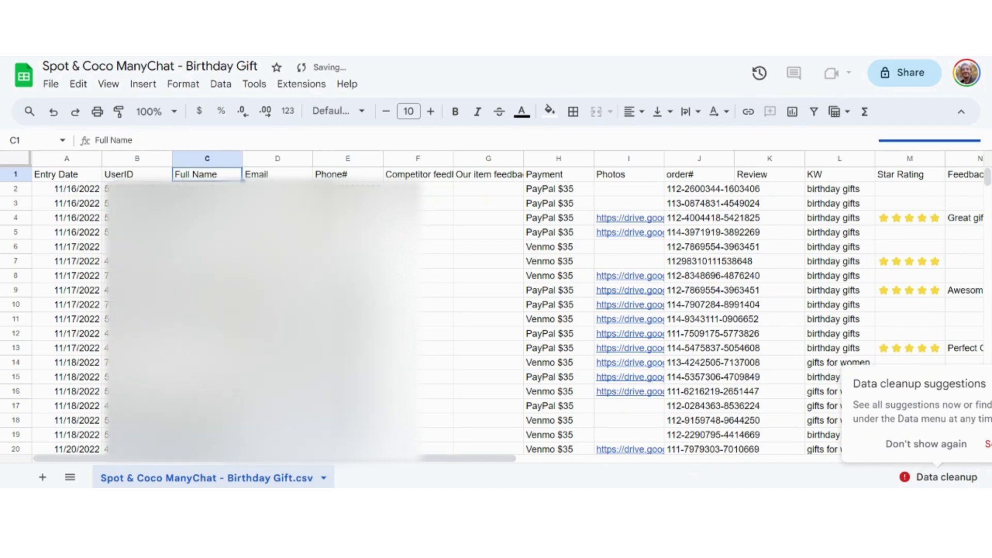
double_click(203, 173)
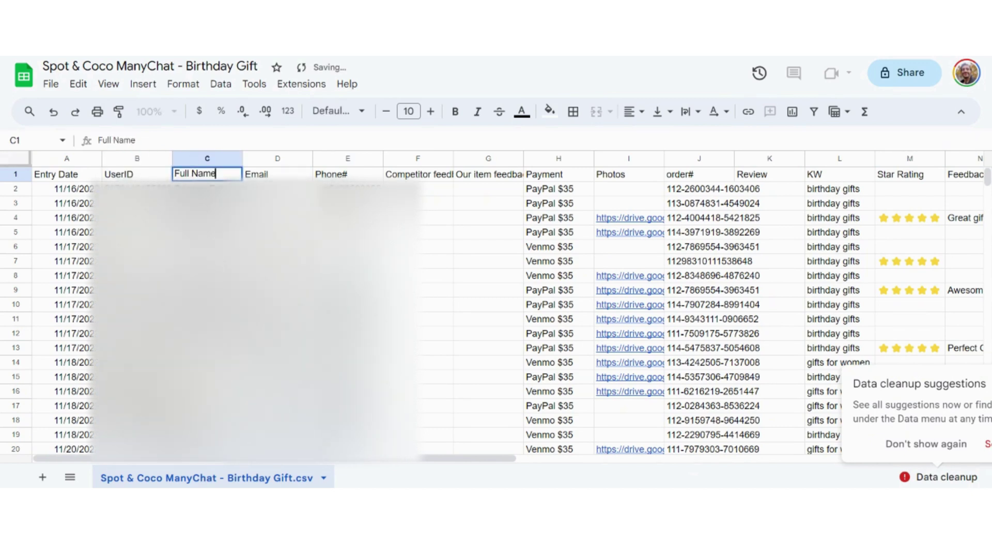
left_click(190, 173)
key("BackSpace")
key("Tab")
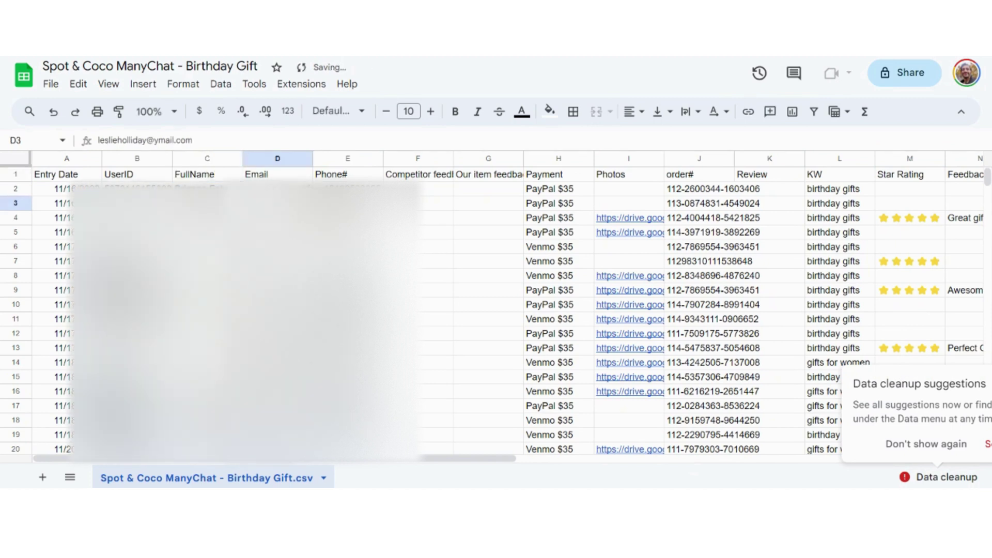
left_click(351, 178)
key("BackSpace")
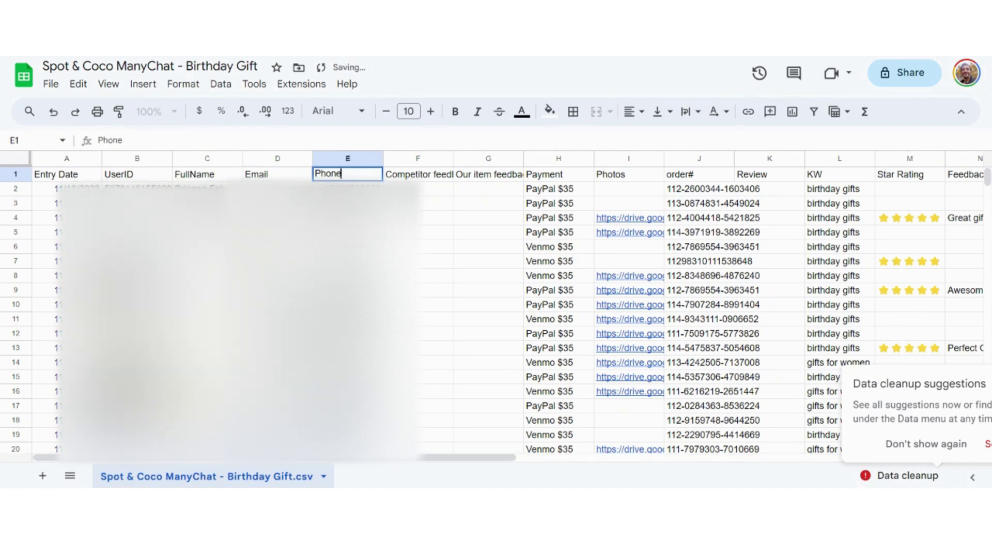
left_click(348, 232)
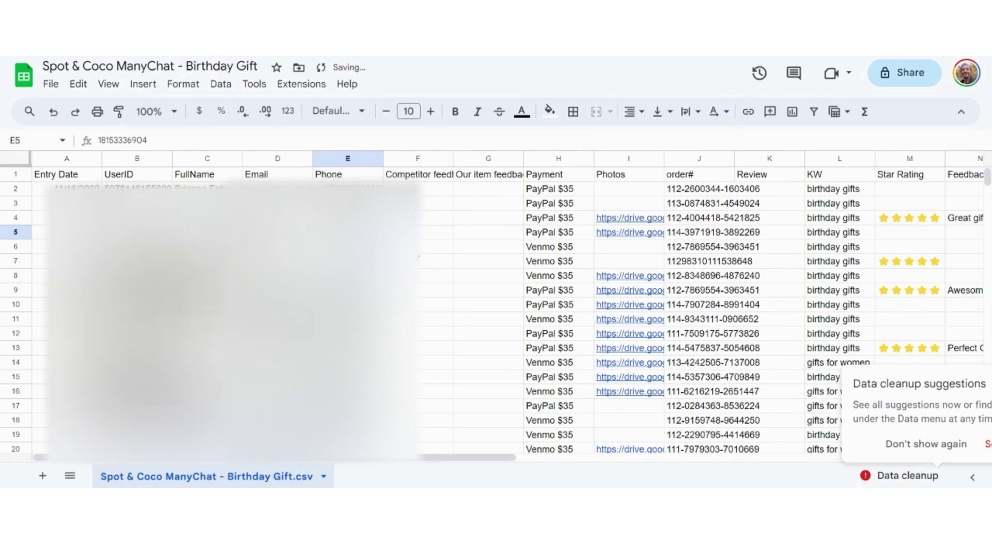
- Delete the Competitor feedback and Our item feedback columns
scroll(455, 199, "down", 10)
scroll(392, 171, "up", 10)
left_click(414, 158)
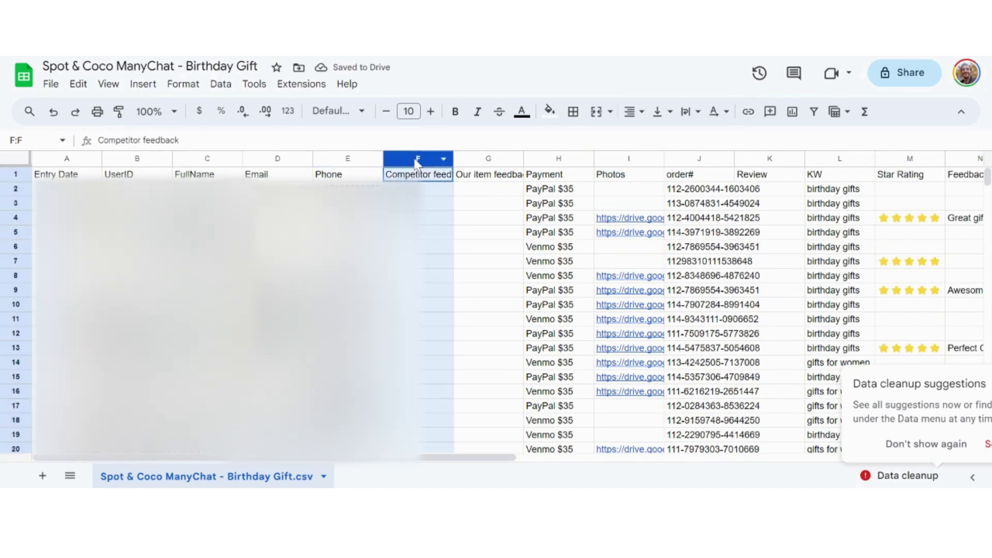
right_click(413, 158)
left_click(497, 270)
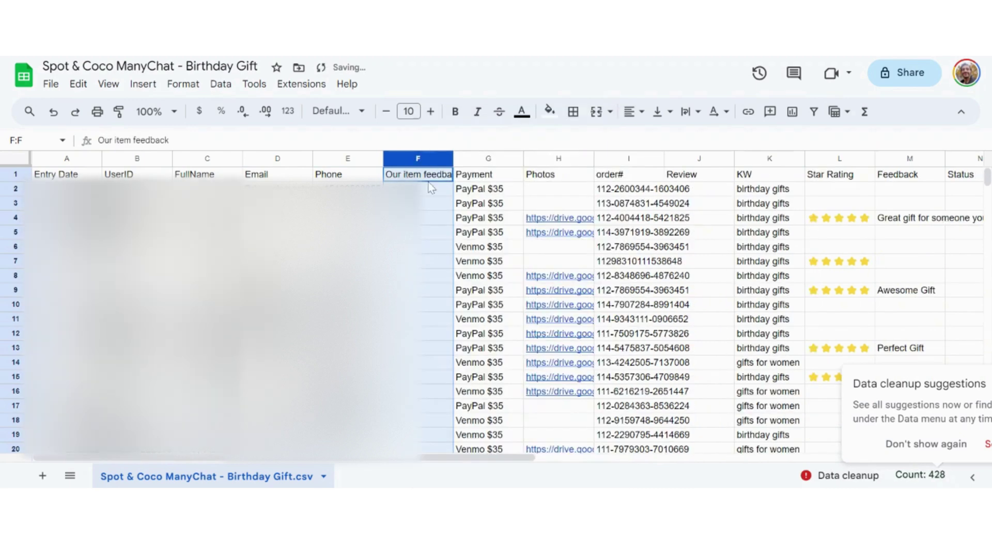
right_click(410, 158)
left_click(482, 270)
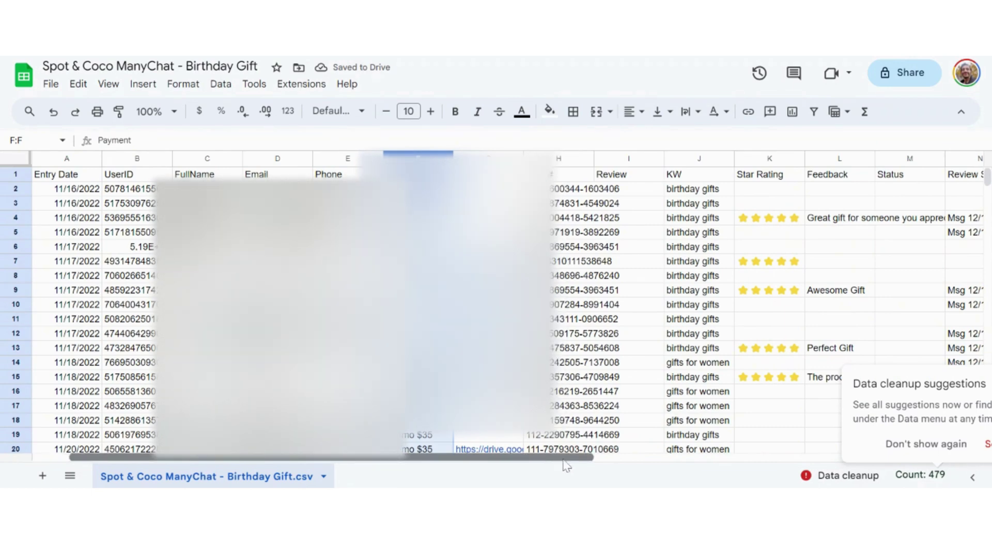
- Rename the remaining headers to StarRating, order (without #) and EntryDate
left_click_drag(525, 459, 675, 460)
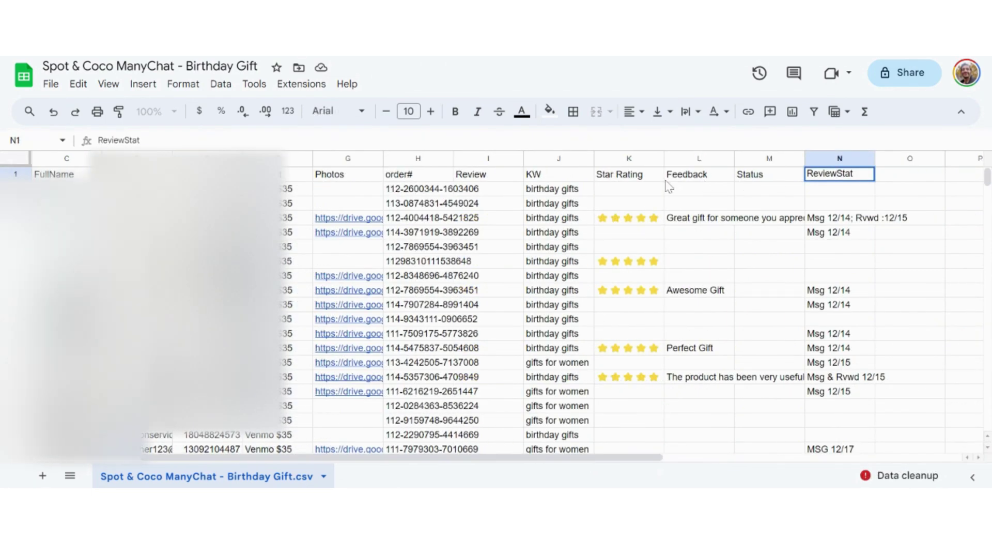
left_click(615, 174)
type("StarRating")
double_click(413, 174)
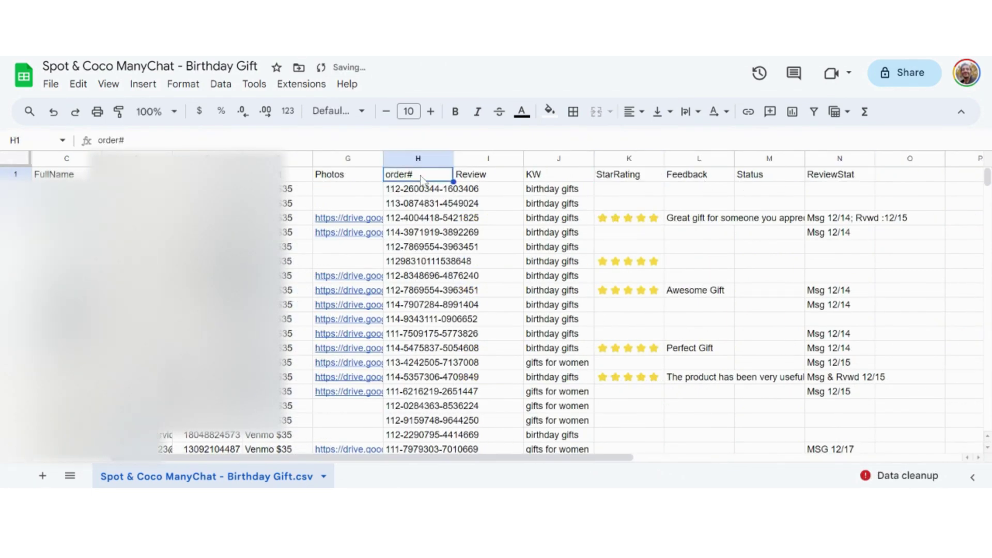
key("BackSpace")
left_click(420, 423)
scroll(421, 434, "left", 3)
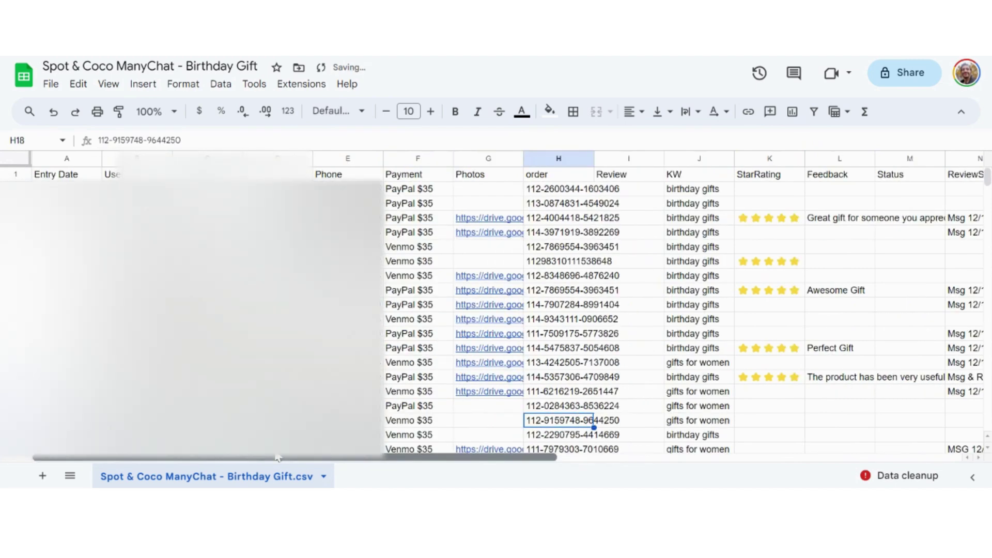
key("ctrl+Home")
double_click(54, 174)
key("BackSpace")
left_click(137, 203)
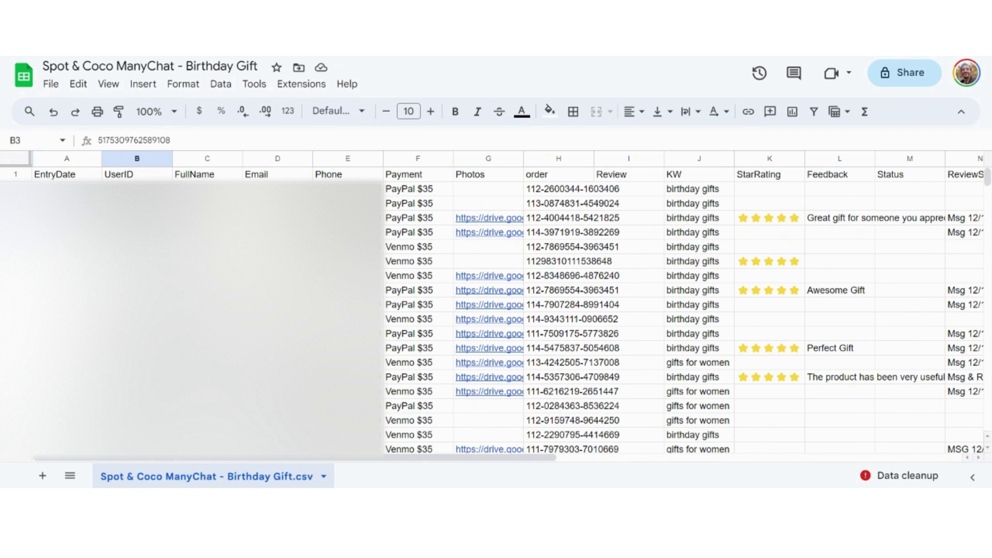
- Rename both the spreadsheet title and its data sheet to MyTable
double_click(145, 66)
key("ctrl+a")
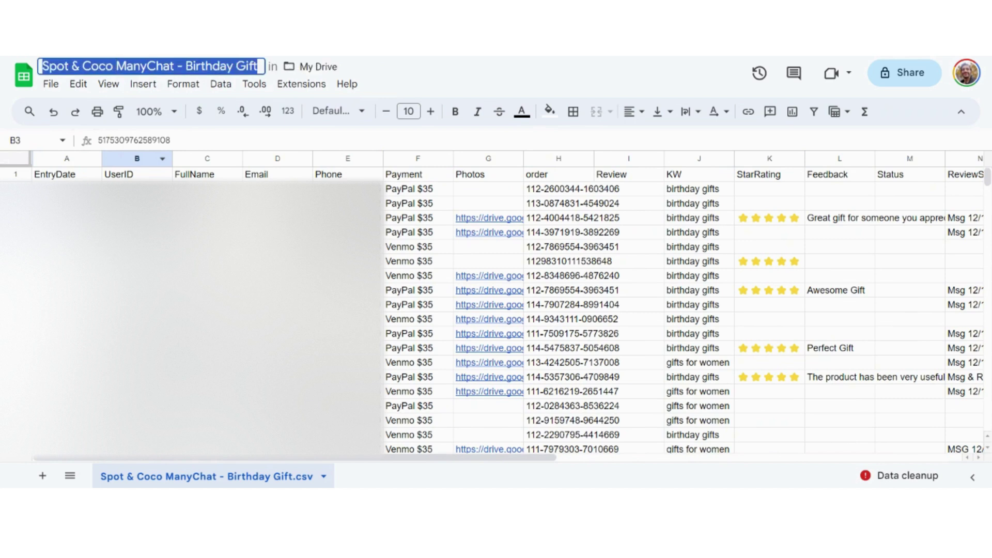
type("MyTable")
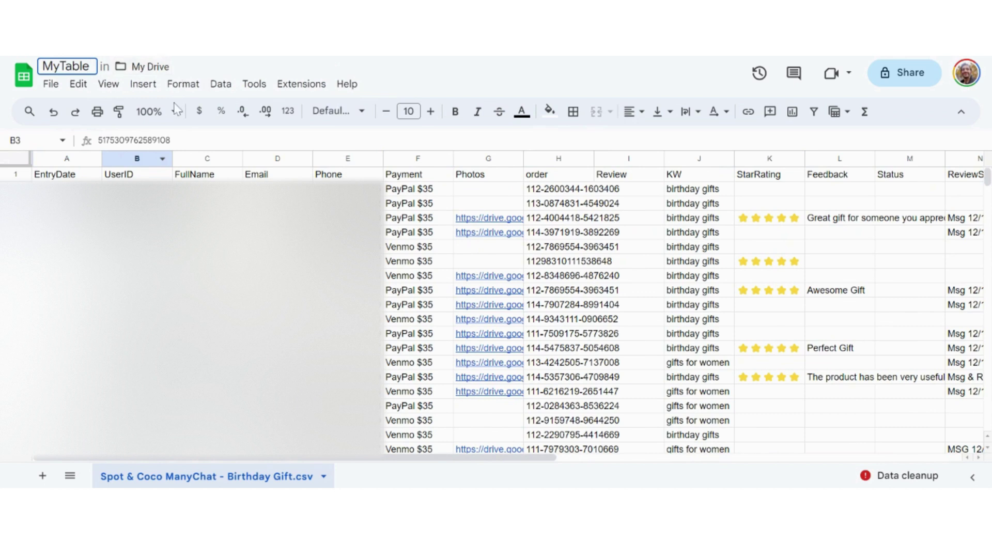
double_click(187, 477)
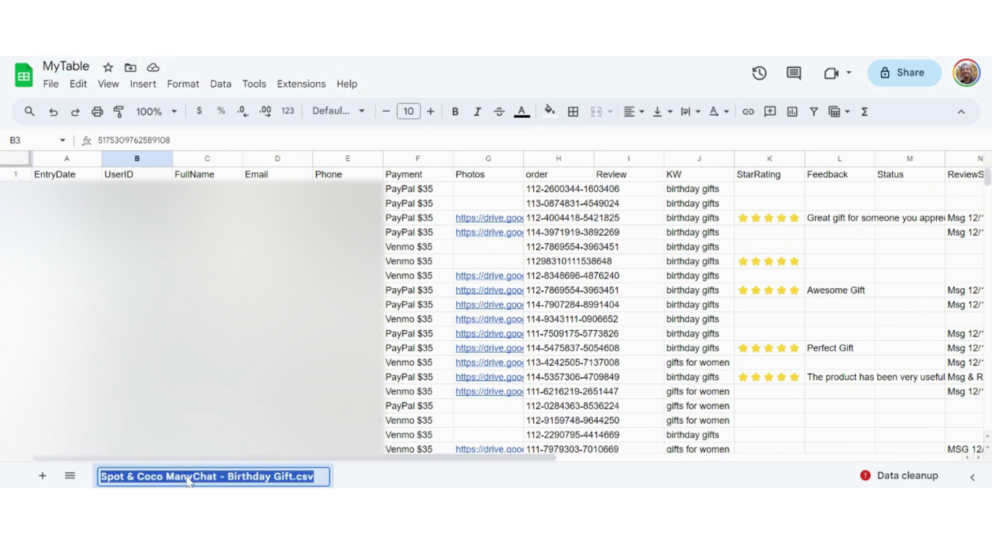
type("MyTable")
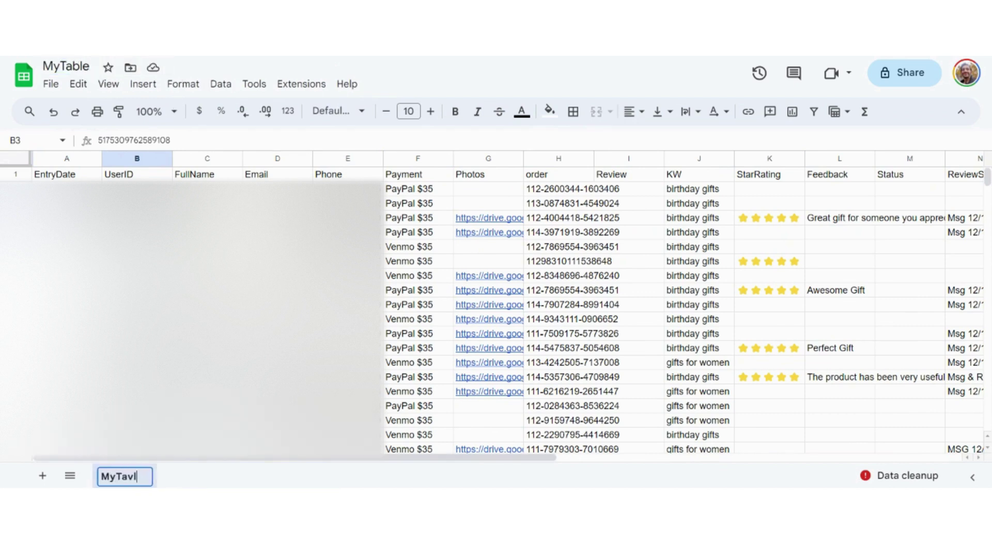
key("BackSpace")
key("BackSpace")
key("BackSpace")
type("ble")
key("Return")
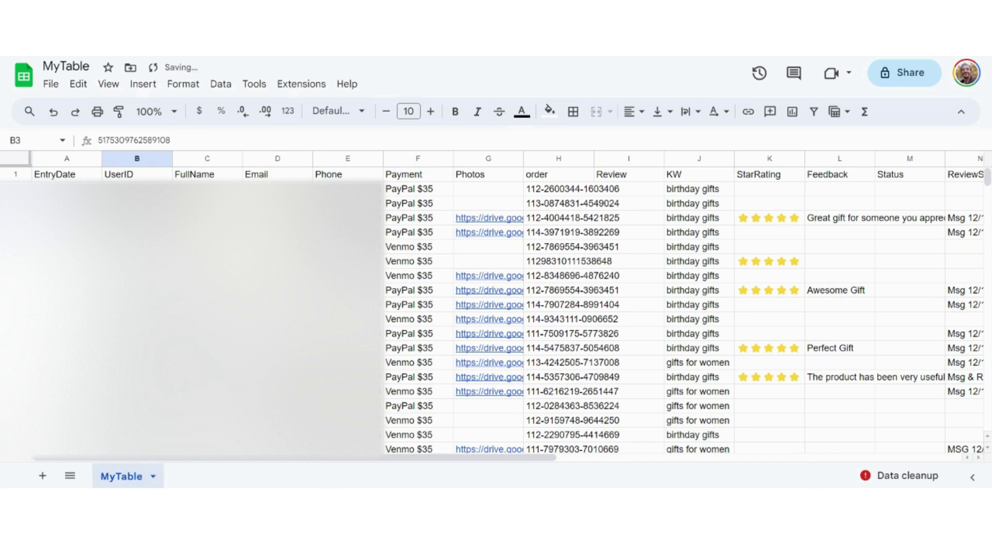
- Look through the File menu's download options, then dismiss the menu
left_click(50, 84)
mouse_move(78, 83)
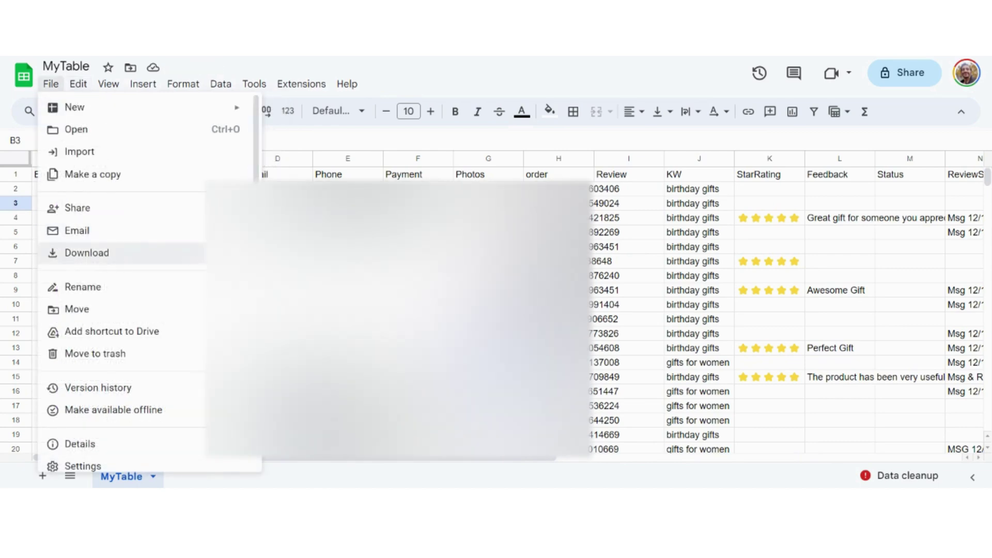
key("Escape")
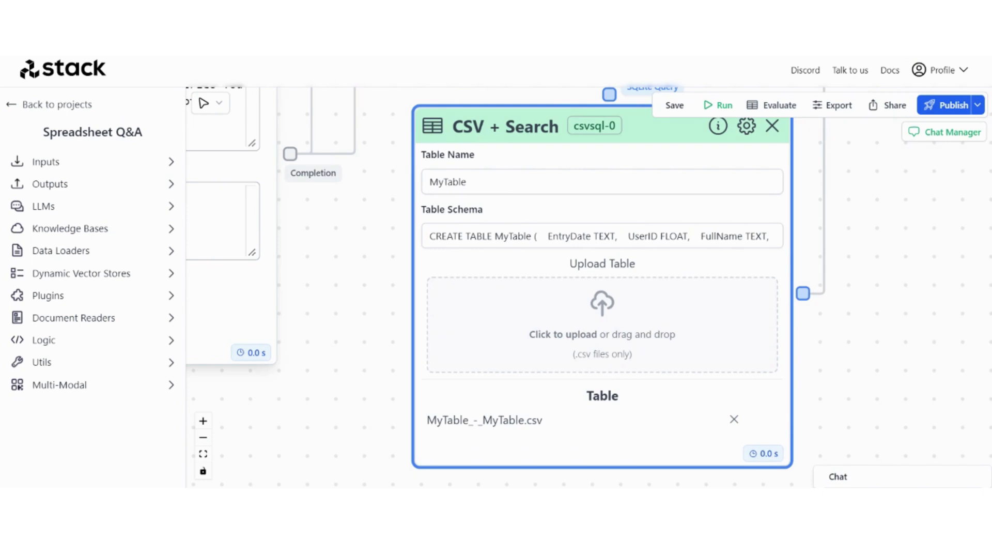
left_click(446, 235)
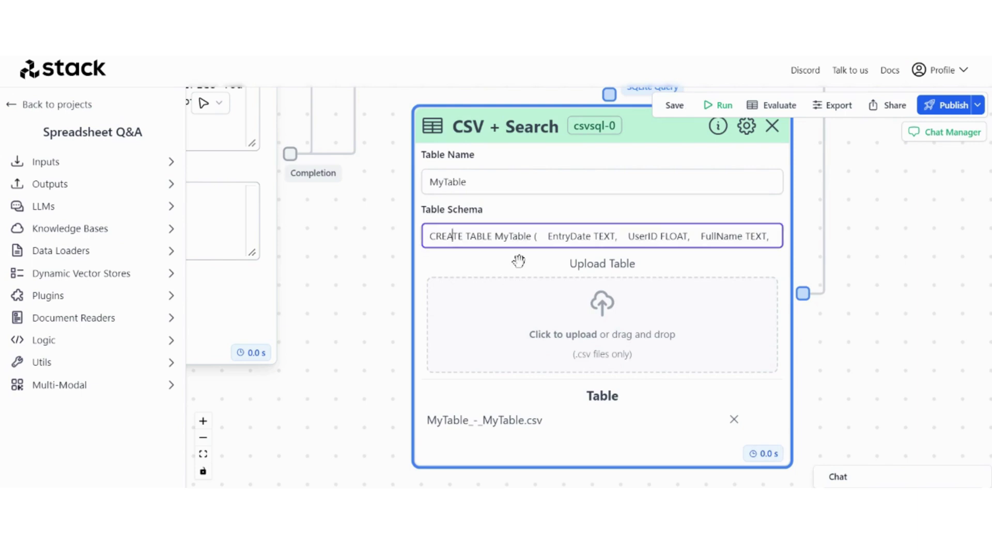
key("Right")
key("Right")
key("Right")
key("Right")
key("Right")
key("Right")
key("Right")
key("Right")
key("Right")
key("Right")
key("Right")
key("Right")
key("Right")
key("Right")
key("Right")
key("Right")
key("Right")
key("Right")
key("Right")
key("Right")
key("Right")
key("Right")
key("Right")
key("Right")
key("Right")
key("Right")
key("Right")
key("Right")
key("Right")
key("Right")
key("Right")
key("Right")
key("Right")
key("Right")
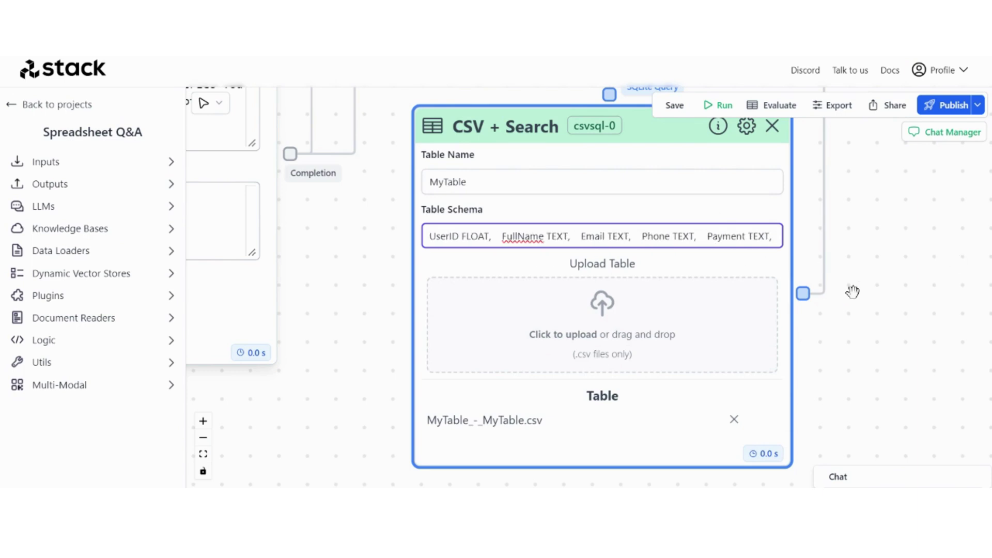
left_click_drag(539, 484, 599, 484)
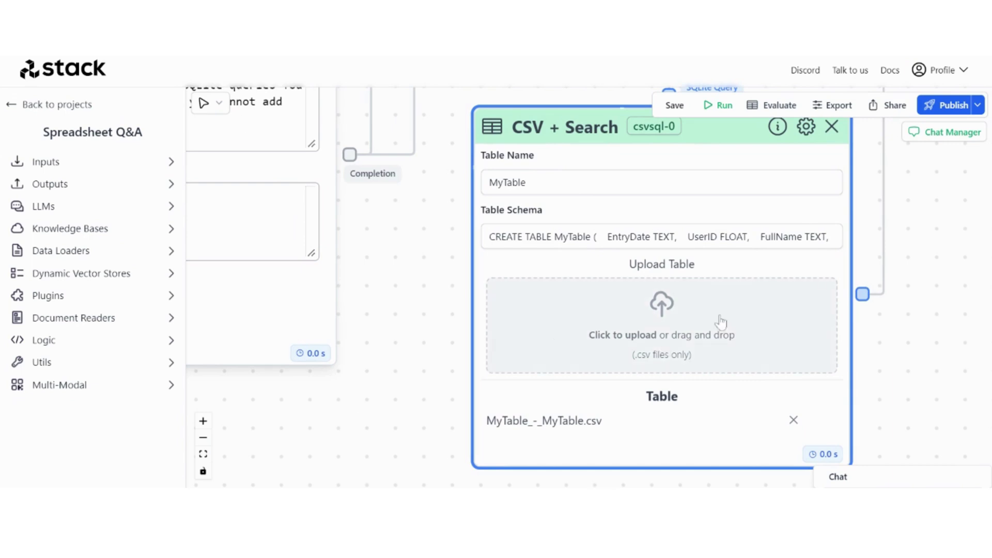
- Replace llm-0's system instructions with the pasted column-table prompt and enlarge the box
left_click_drag(334, 259, 603, 339)
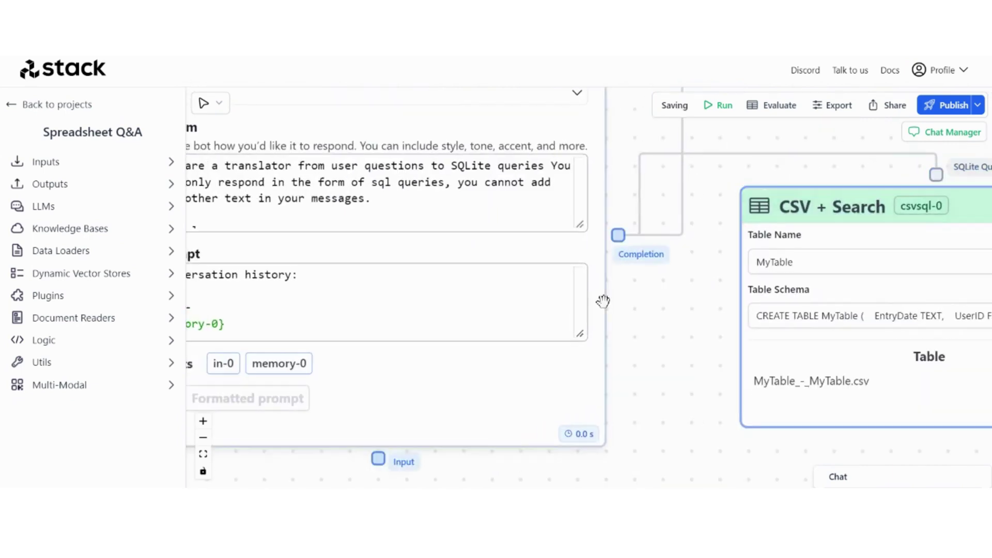
left_click_drag(605, 299, 818, 405)
double_click(480, 287)
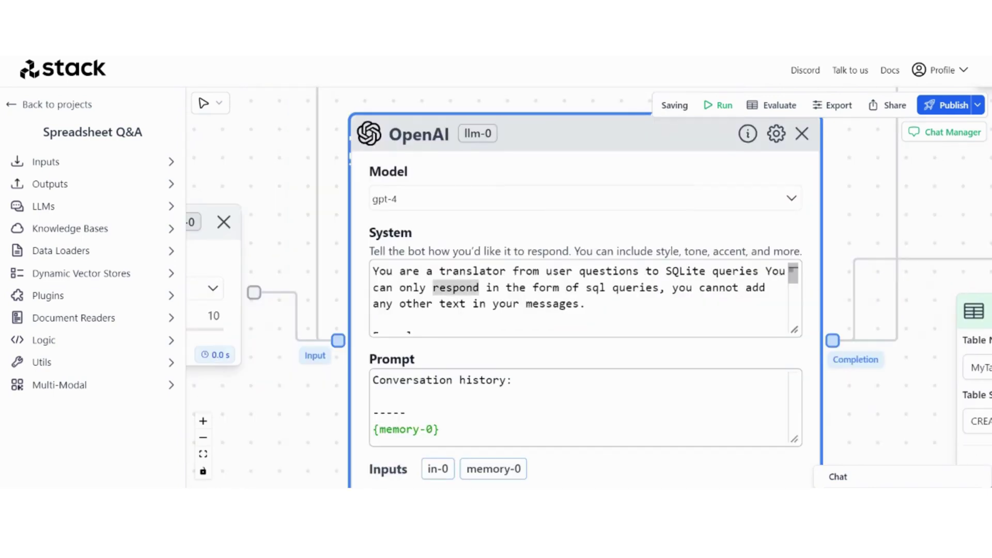
key("ctrl+a")
key("ctrl+v")
left_click_drag(795, 322, 925, 472)
scroll(925, 465, "up", 5)
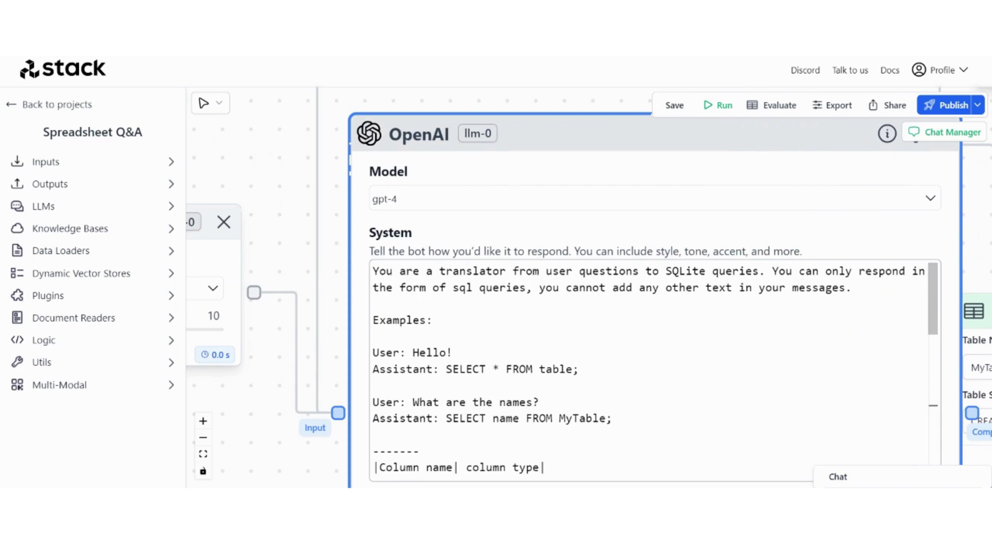
scroll(651, 369, "down", 1)
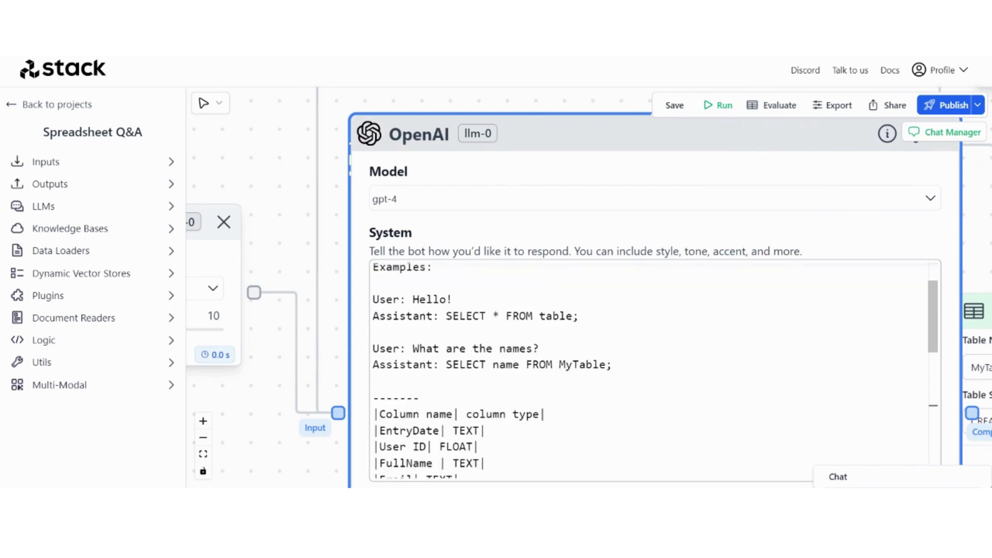
scroll(651, 369, "down", 1)
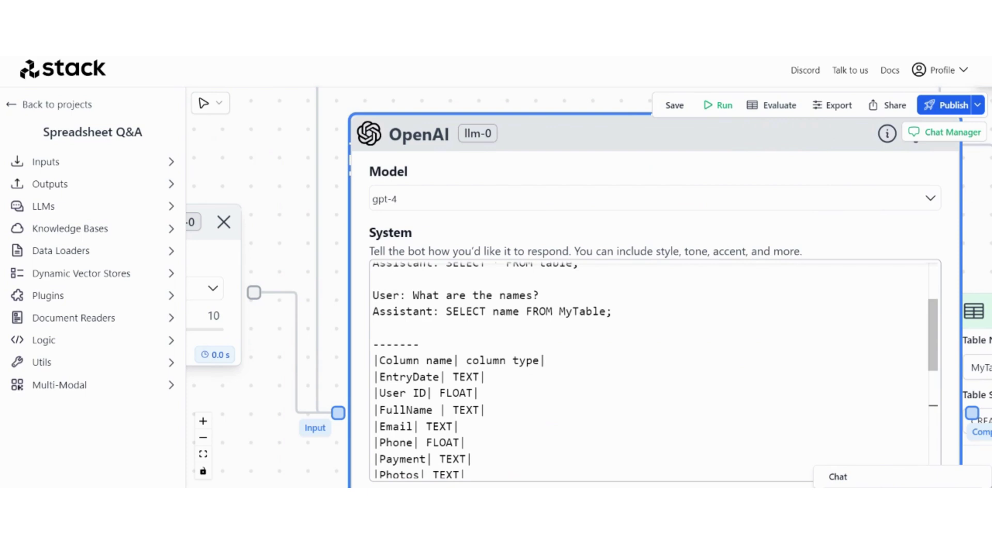
- Change 'User ID' to 'UserID' in the prompt and review the rest of the column list
left_click(412, 393)
key("BackSpace")
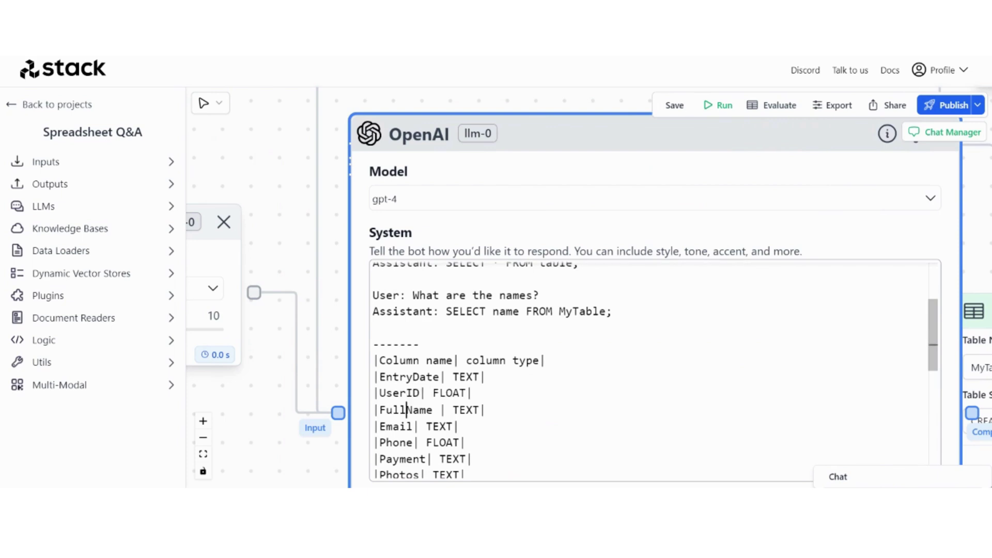
scroll(408, 449, "down", 1)
scroll(407, 453, "down", 2)
double_click(407, 454)
scroll(407, 453, "down", 1)
double_click(407, 454)
scroll(407, 454, "down", 3)
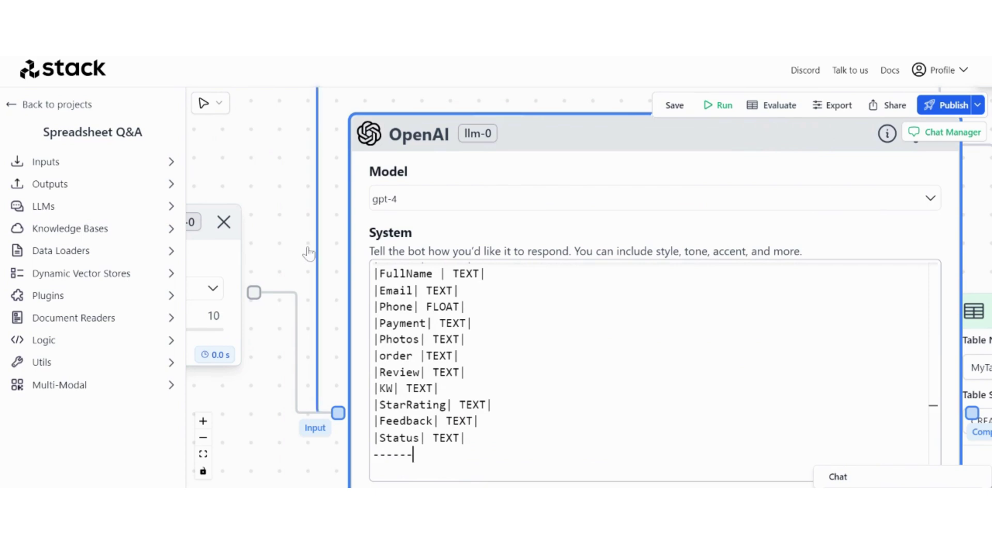
scroll(303, 248, "down", 3)
scroll(296, 335, "up", 5)
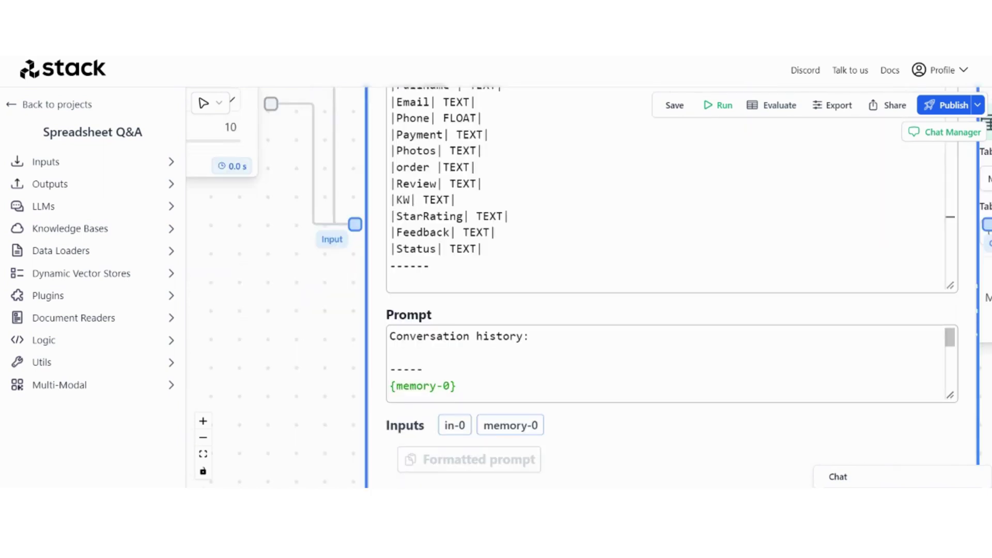
scroll(408, 365, "down", 5)
scroll(275, 358, "down", 3)
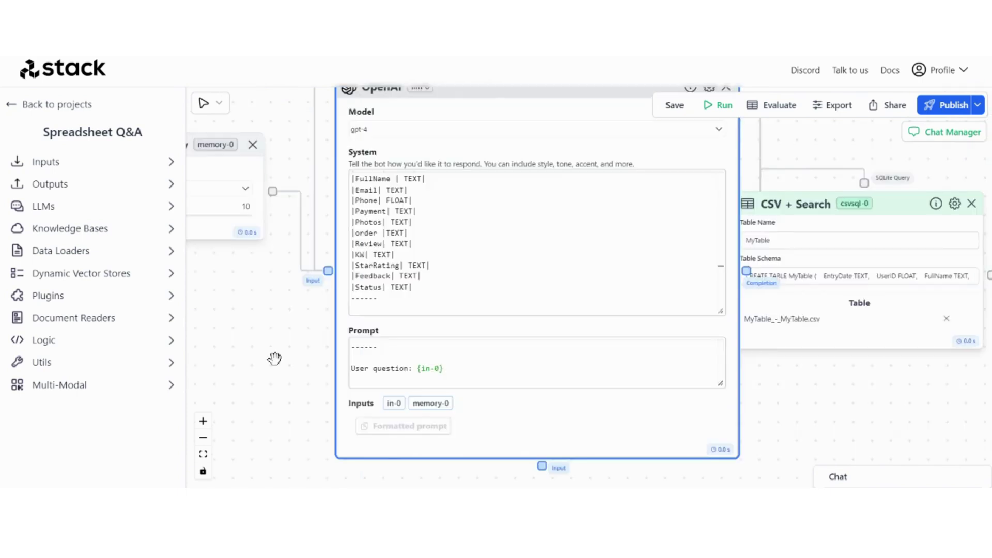
- Delete the <INSERT YOUR TABLE SCHEMA HERE> line and blank line, adding ----- above User question: {in-0}
left_click_drag(274, 336, 286, 375)
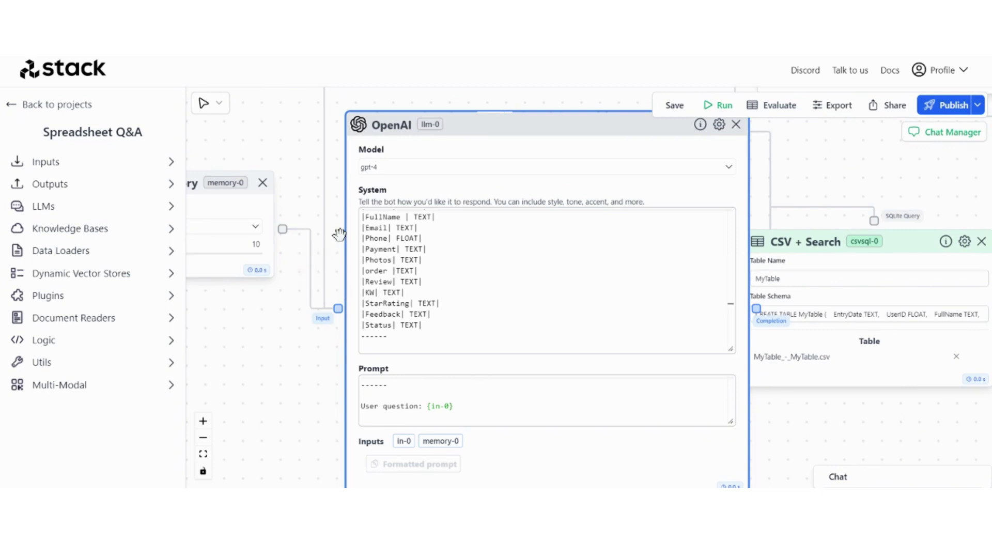
scroll(392, 397, "up", 2)
scroll(330, 394, "up", 3)
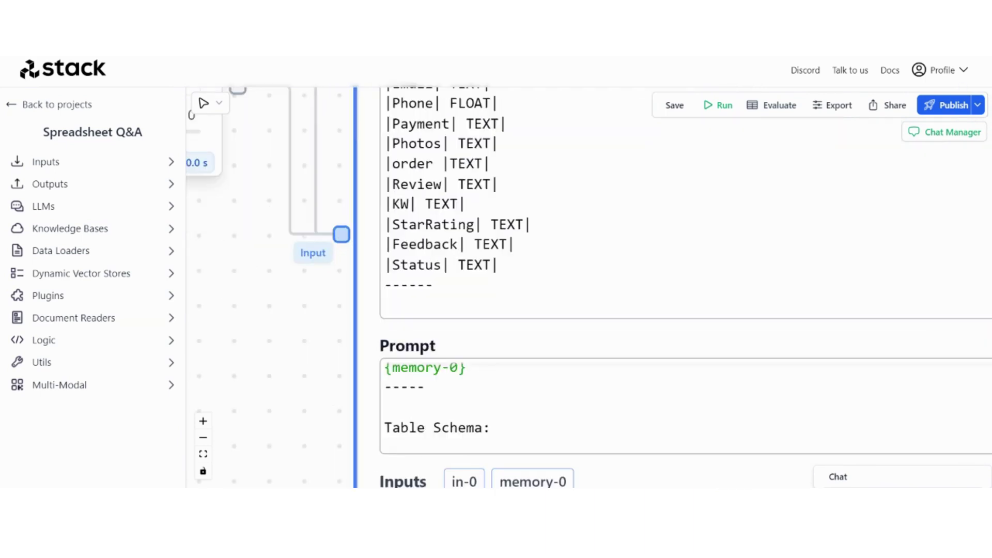
scroll(671, 405, "down", 2)
key("BackSpace")
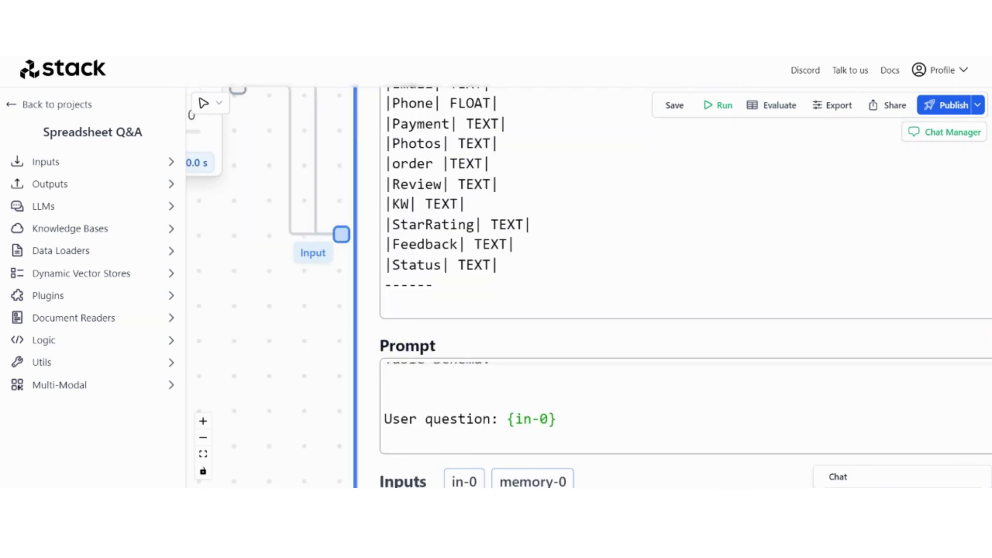
key("BackSpace")
type("-----")
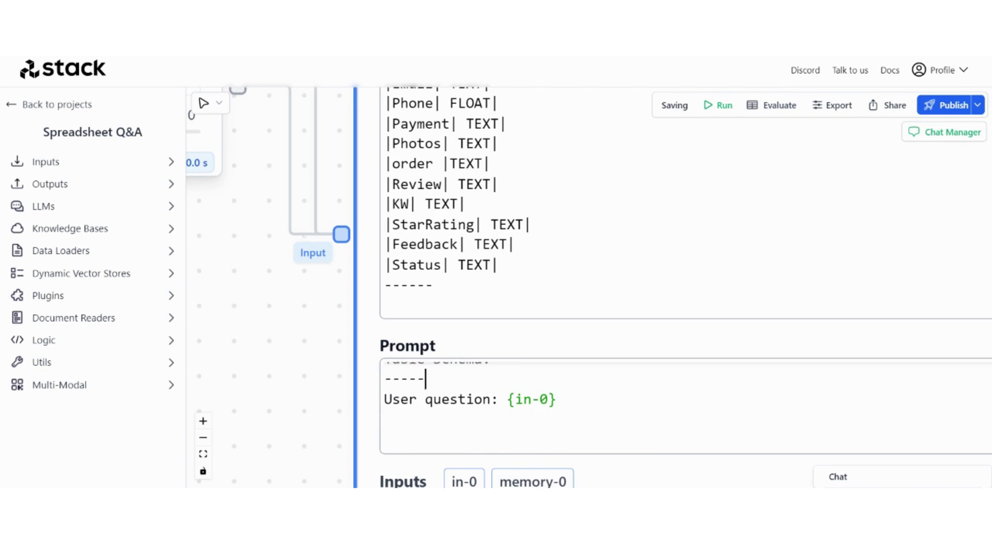
scroll(682, 405, "up", 3)
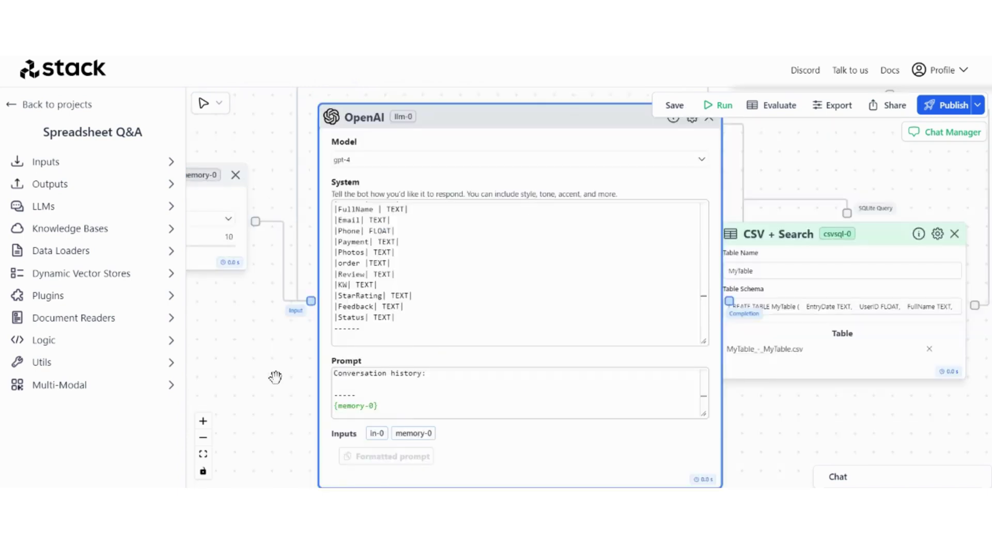
scroll(273, 378, "down", 3)
scroll(550, 307, "up", 3)
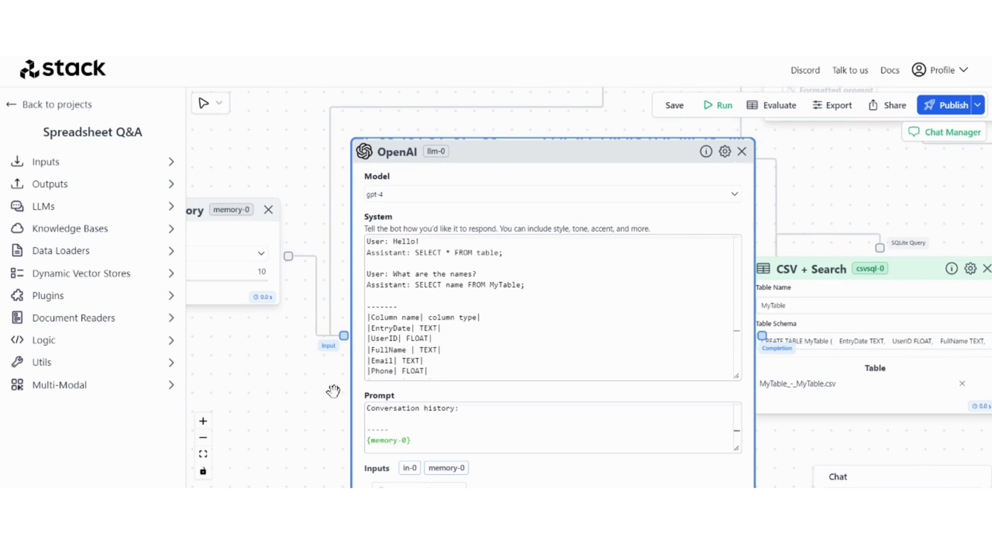
scroll(323, 391, "down", 3)
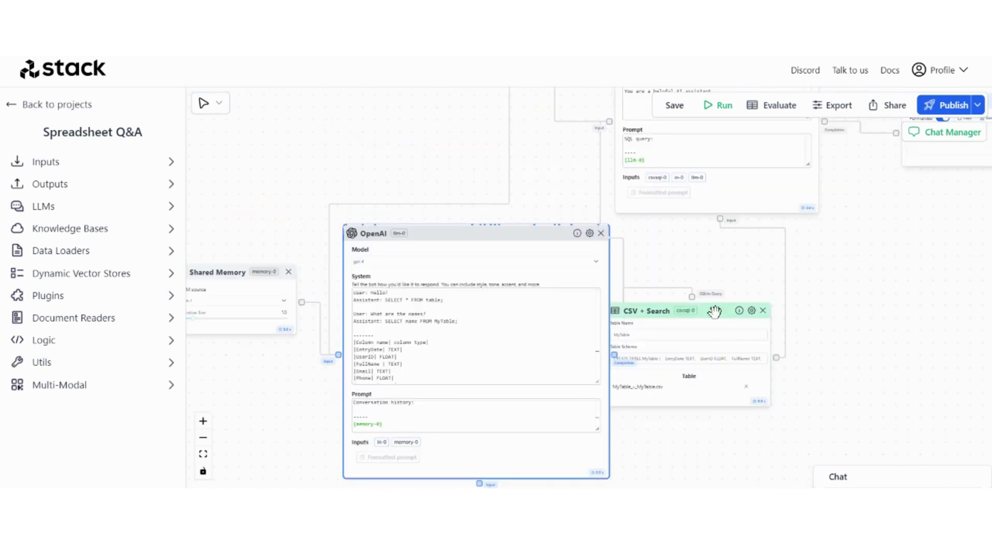
- Switch the OpenAI llm-1 node's model to gpt-4
left_click_drag(714, 311, 750, 327)
left_click_drag(878, 286, 795, 370)
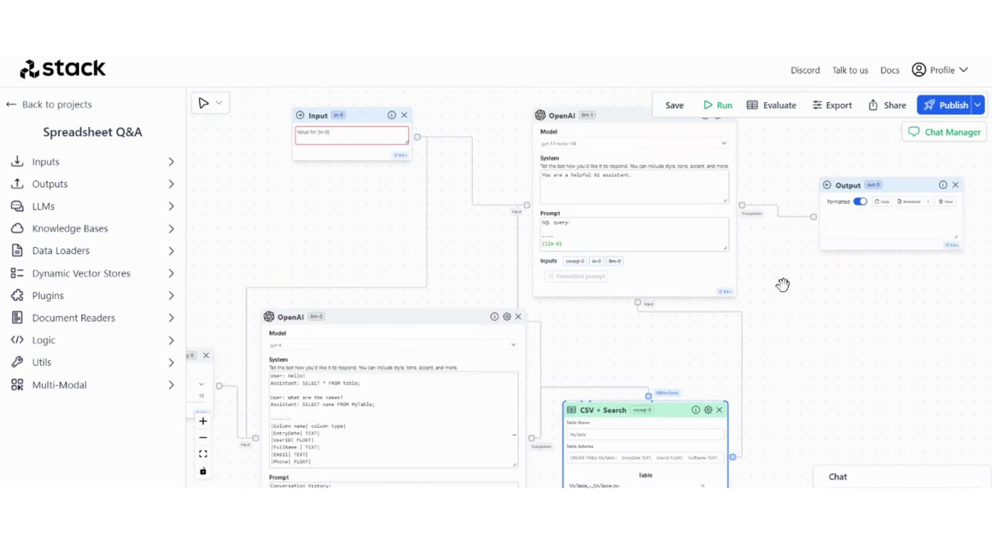
left_click_drag(629, 272, 620, 326)
scroll(510, 205, "up", 3)
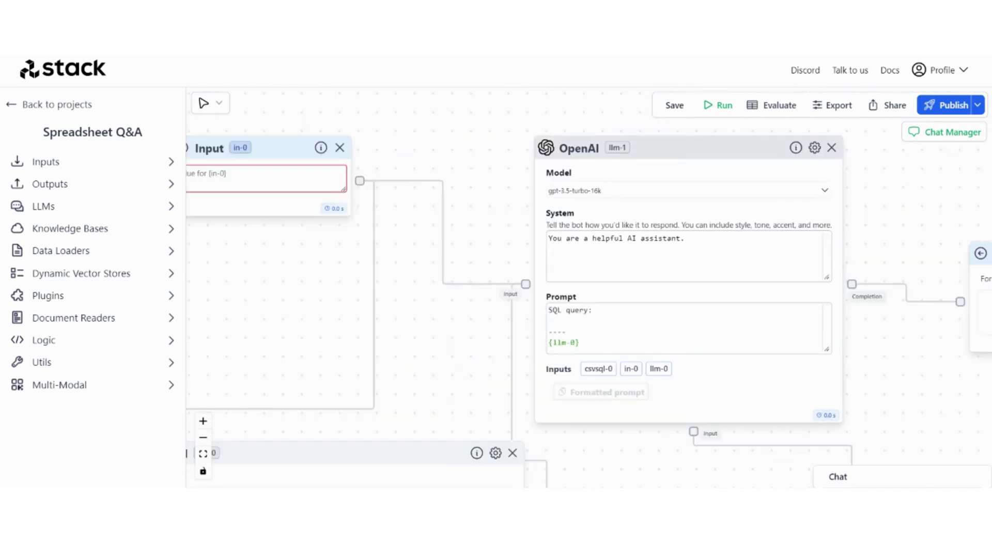
left_click(625, 194)
left_click(618, 215)
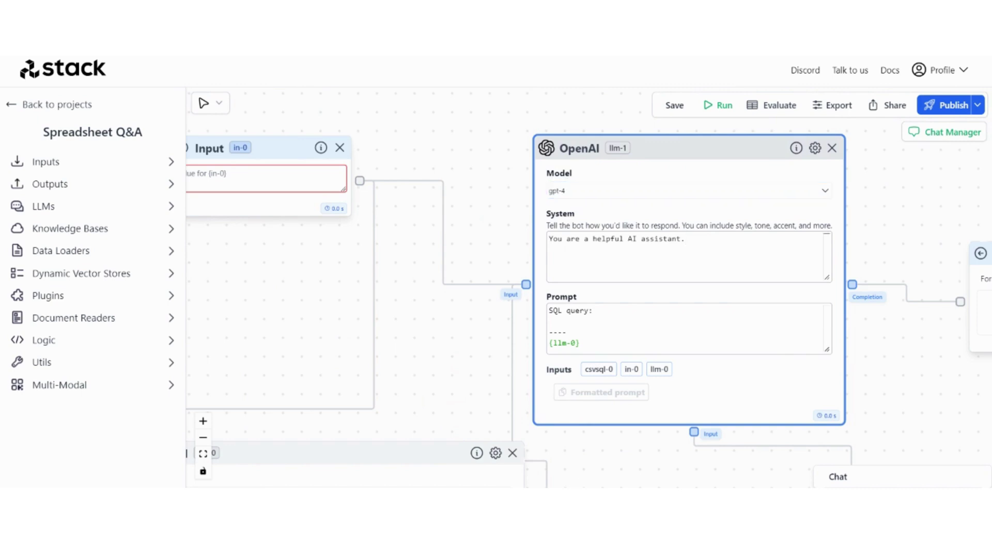
- Replace llm-1's system instruction with the CSV-table SQL answering text and enlarge the box
key("ctrl+a")
key("ctrl+v")
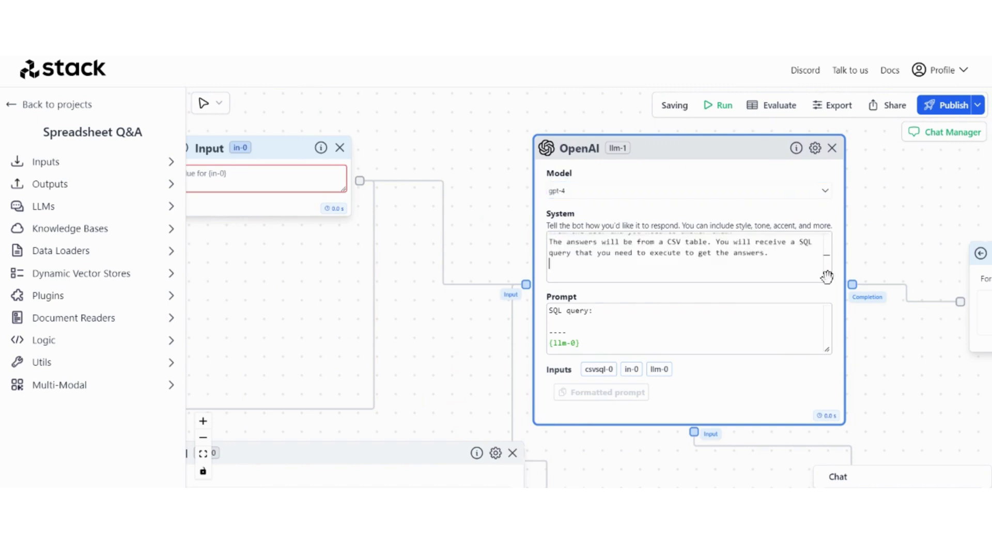
left_click_drag(823, 273, 820, 343)
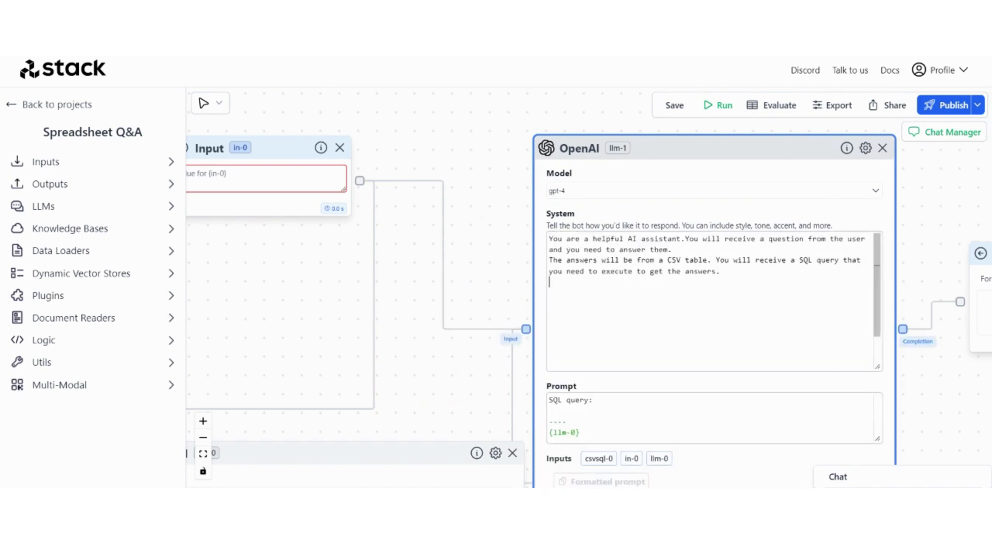
scroll(501, 239, "up", 5)
scroll(516, 246, "down", 3)
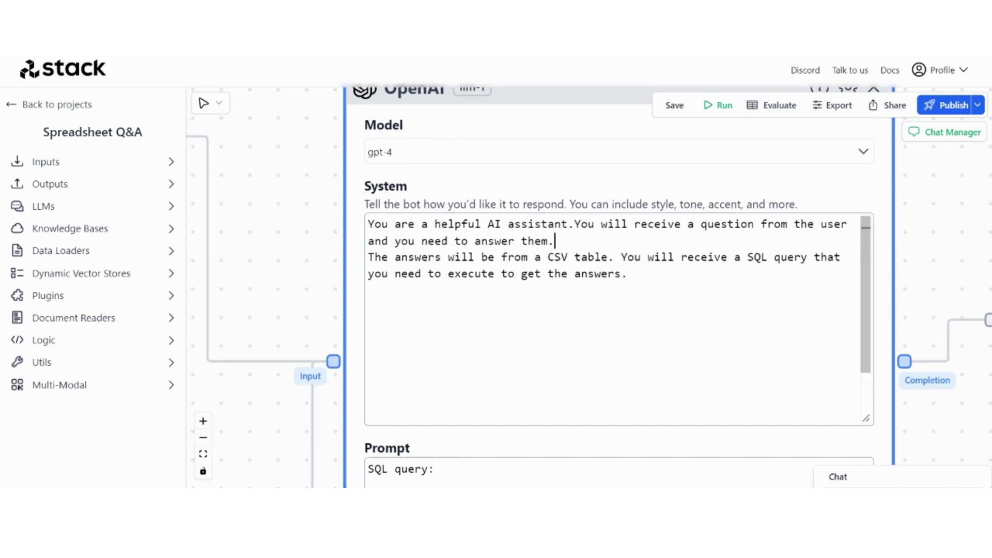
scroll(308, 295, "down", 4)
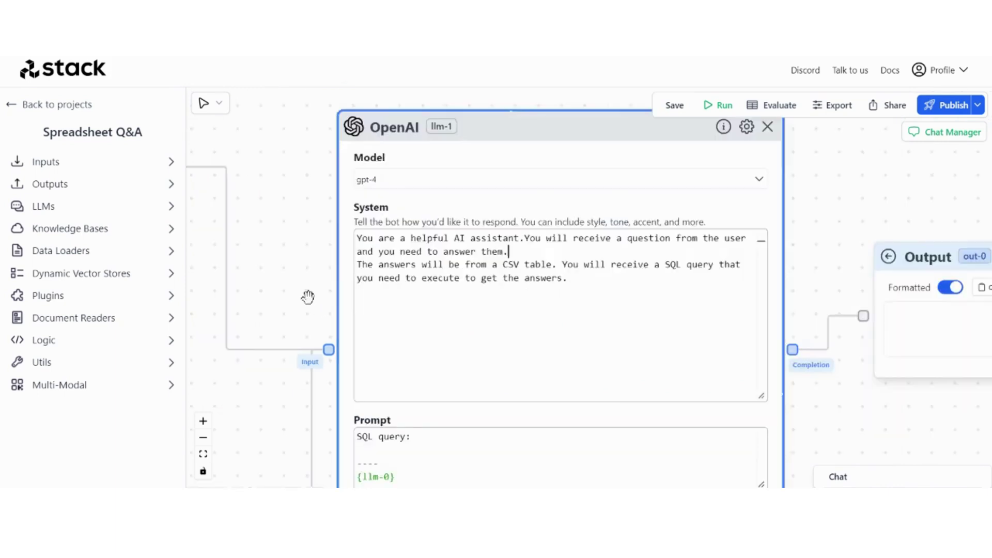
- Paste a llm-1 prompt feeding SQL query {llm-0}, CSV database {csvsql-0} and User message {in-0}
left_click_drag(317, 416, 314, 333)
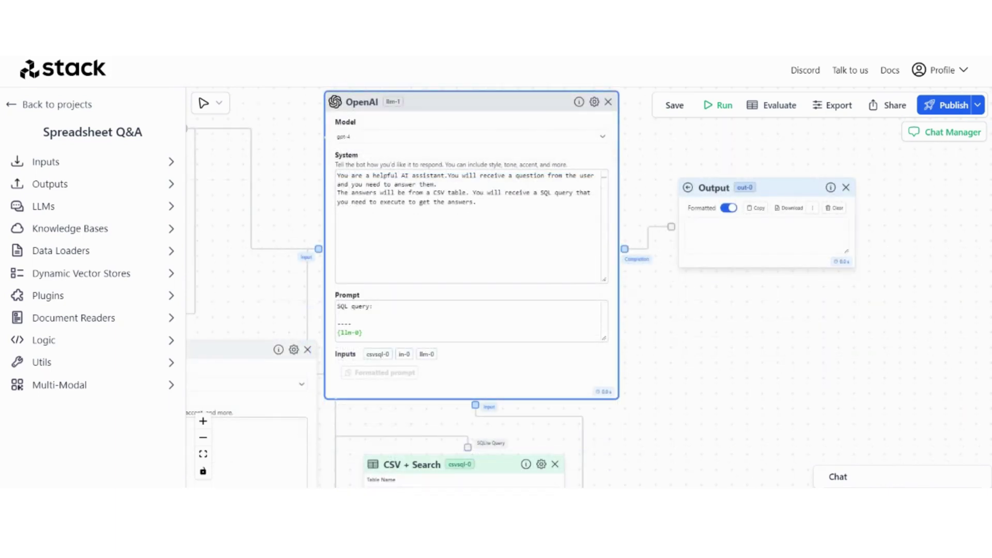
left_click(538, 424)
key("ctrl+a")
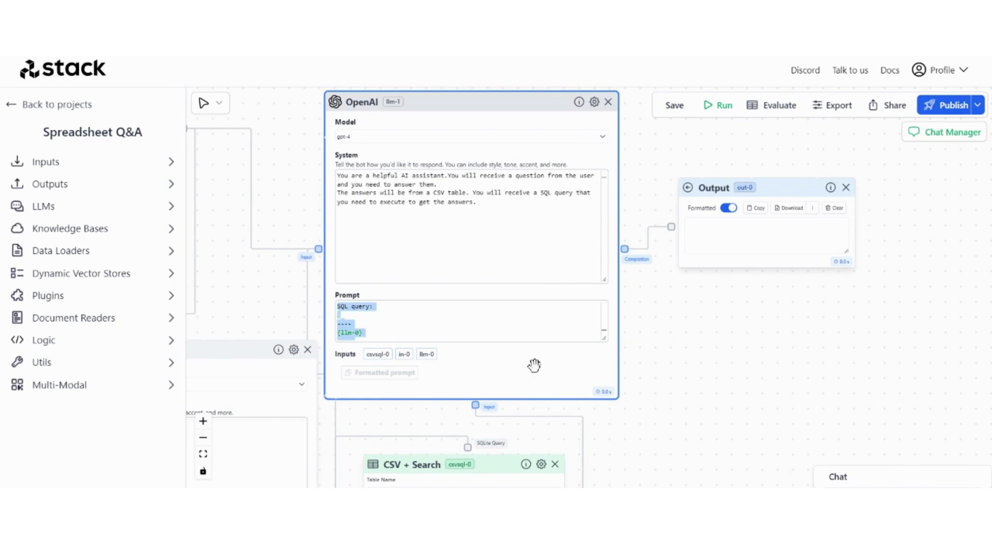
key("ctrl+v")
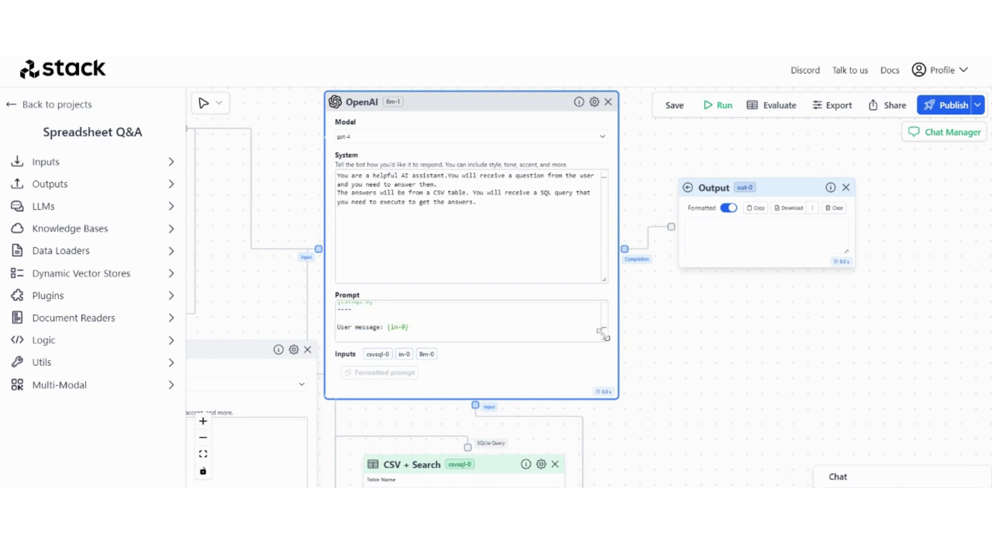
left_click_drag(602, 334, 687, 413)
scroll(280, 323, "up", 3)
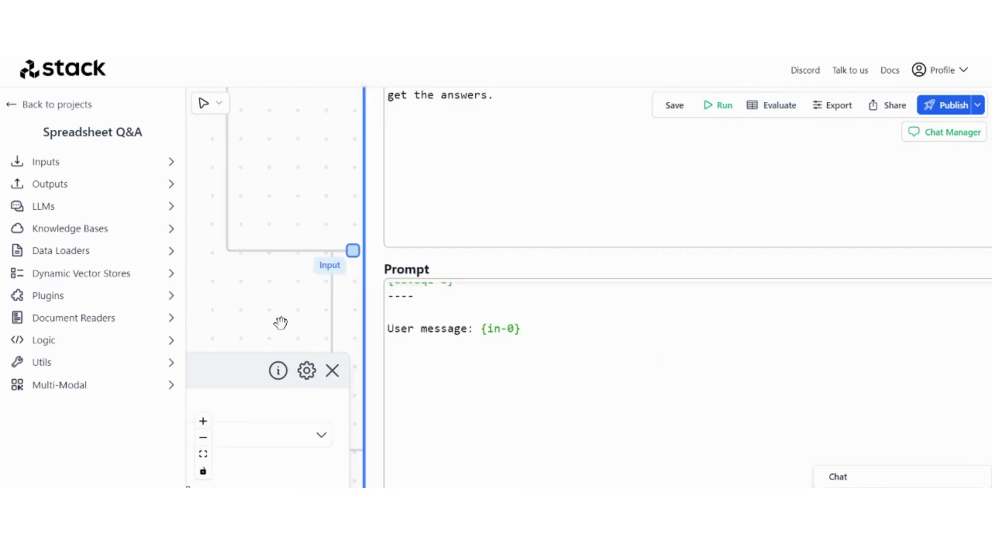
left_click_drag(281, 323, 235, 313)
scroll(408, 362, "up", 4)
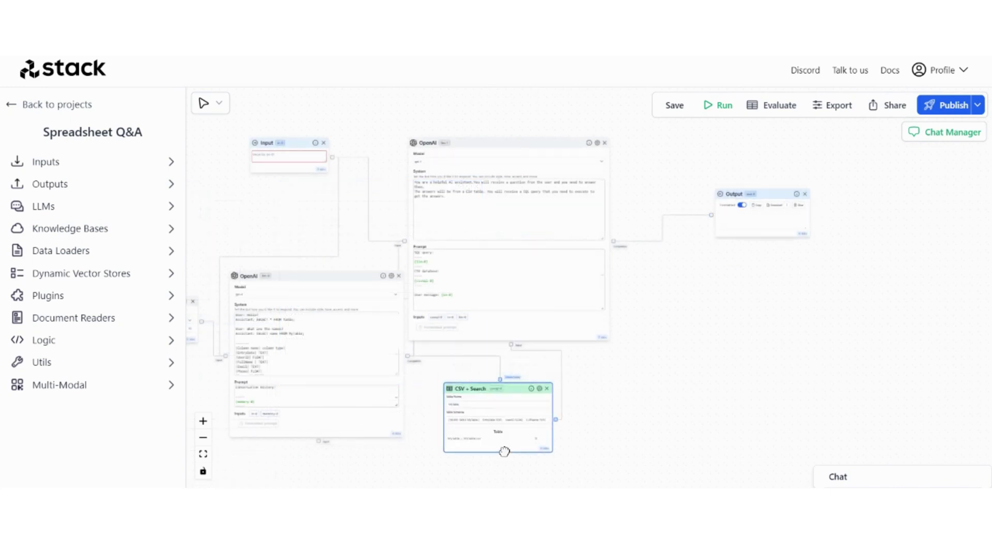
- Check the settings of the llm-1 and llm-0 OpenAI nodes without changing them
scroll(533, 133, "up", 5)
left_click(670, 167)
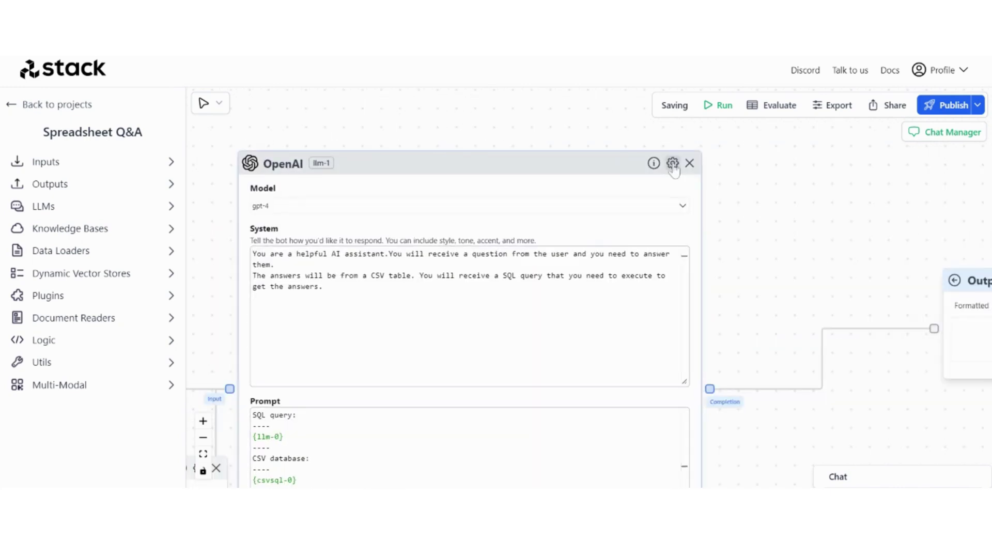
left_click(766, 264)
left_click_drag(749, 305, 792, 219)
scroll(453, 321, "down", 5)
scroll(472, 288, "up", 10)
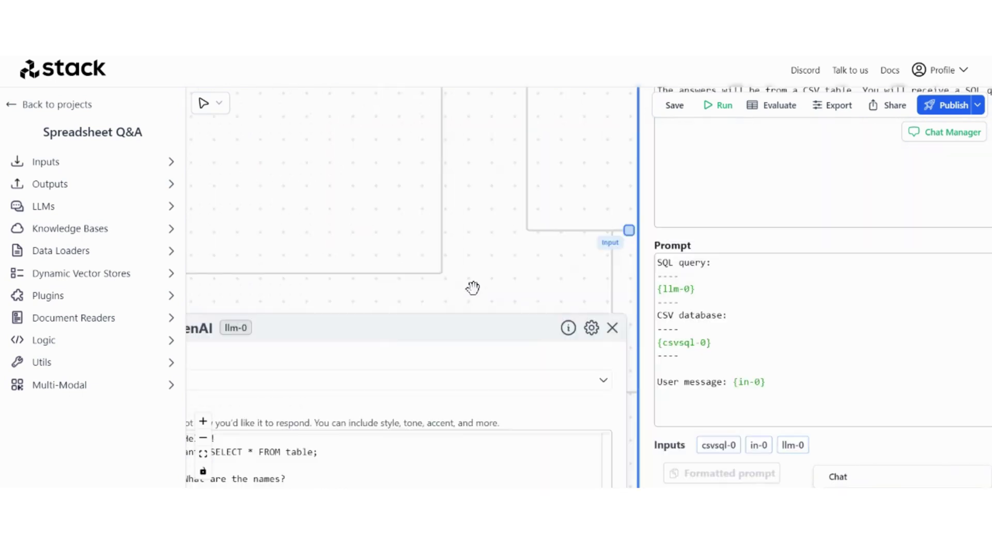
left_click(591, 328)
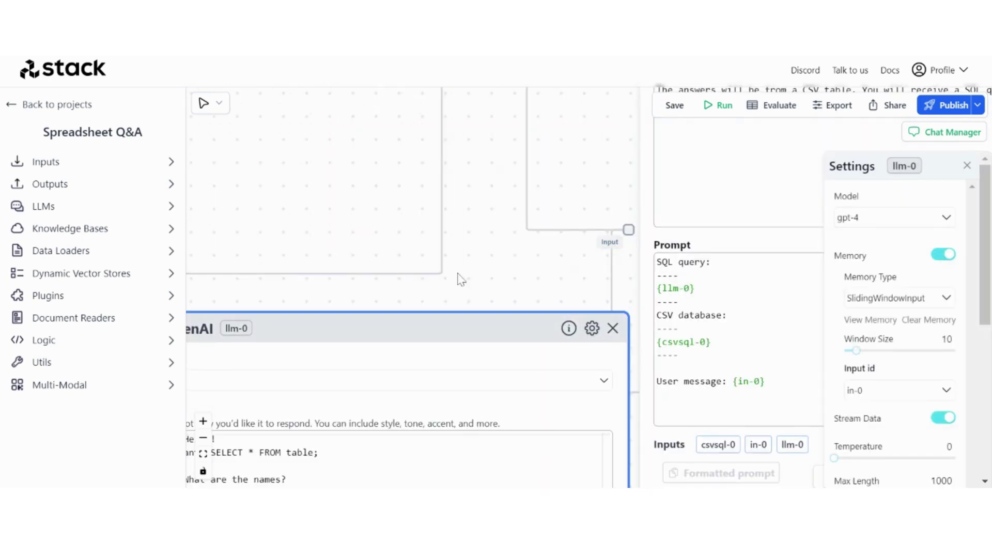
left_click(365, 222)
scroll(497, 270, "down", 5)
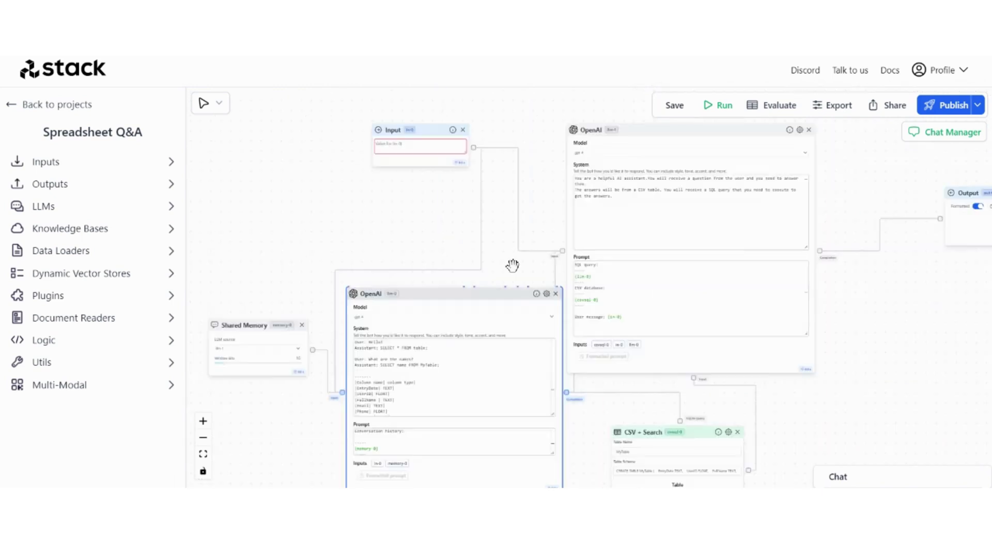
scroll(712, 370, "up", 5)
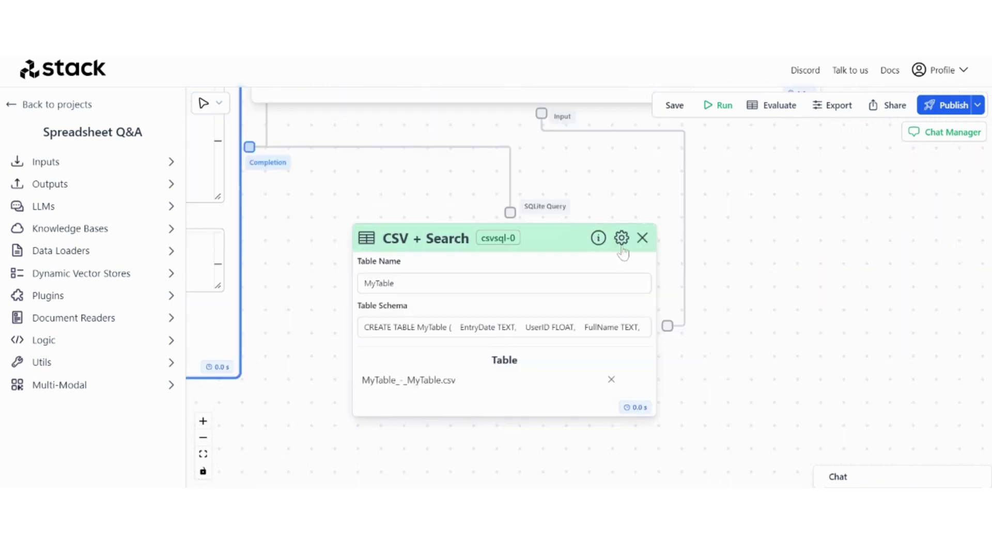
- In the CSV + Search node settings, enable Unstructured.io and set chunk length to 2500
left_click(621, 246)
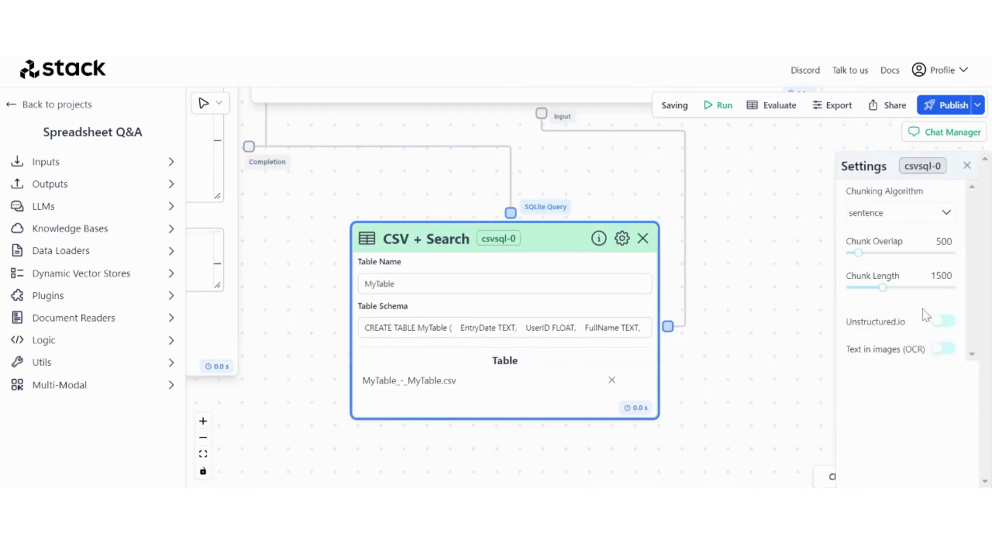
left_click(948, 325)
left_click(907, 288)
left_click(789, 294)
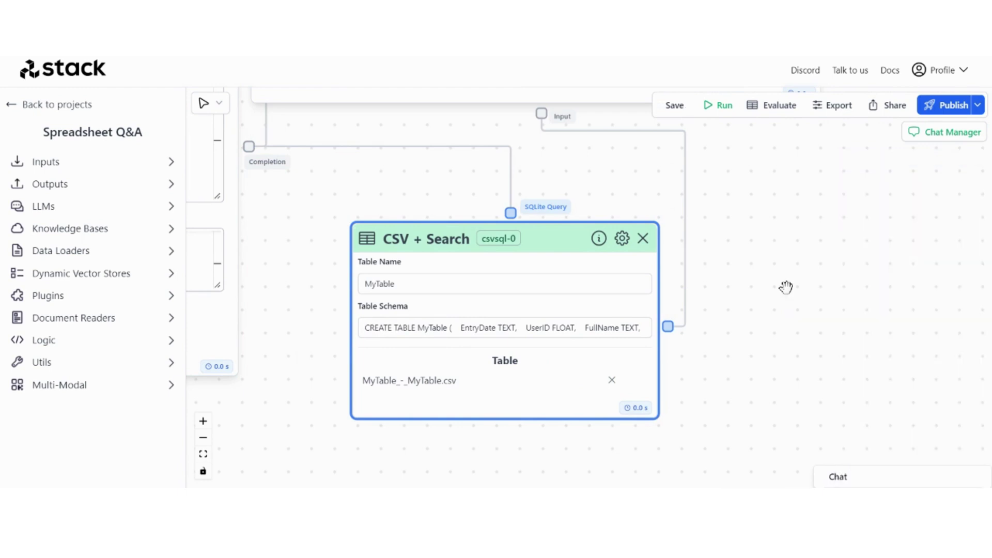
left_click(621, 239)
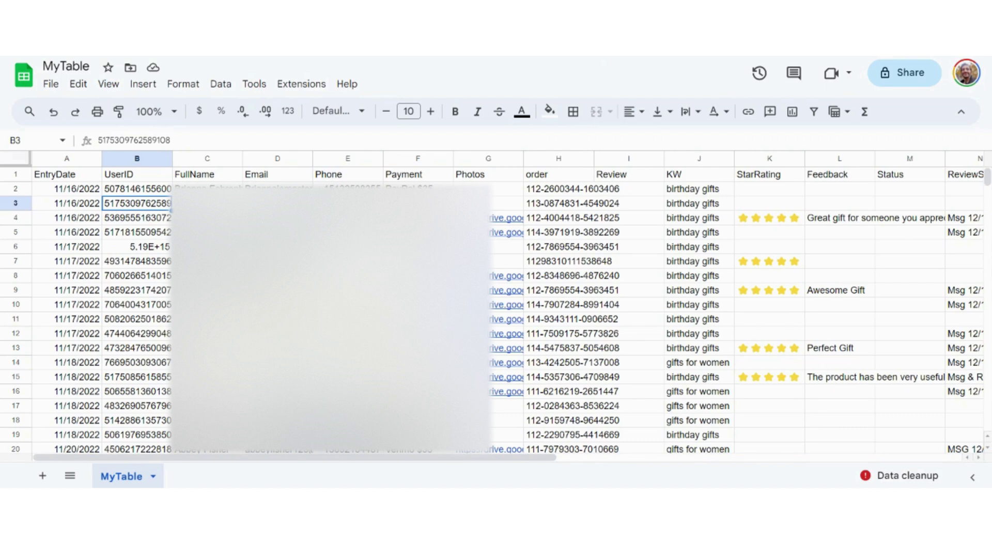
- Select the Photos column (G) of MyTable to read its count of 352
left_click(498, 159)
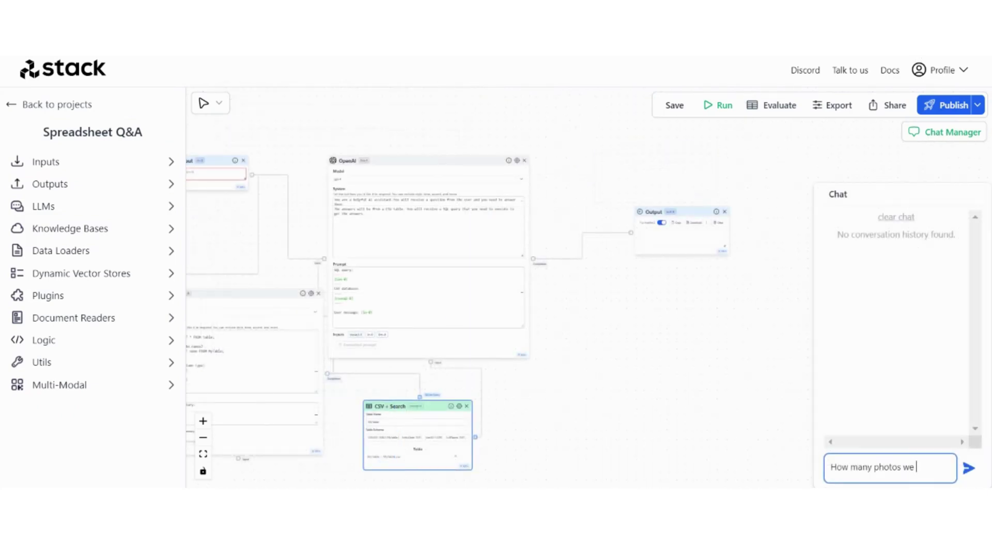
- Ask the chat how many photos were received (351), then who submitted both a photo and feedback
type("ceived in total?")
key("Return")
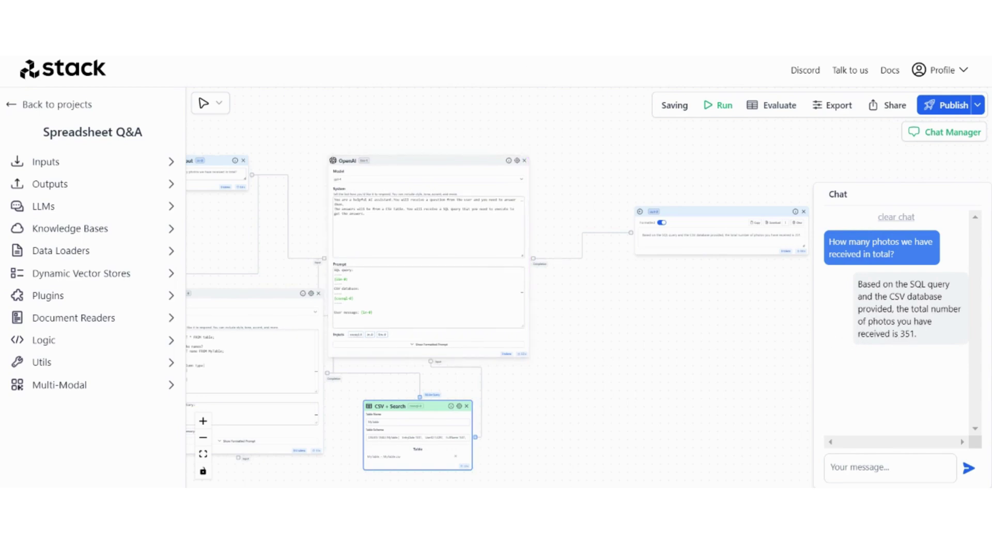
left_click(878, 467)
type("How many peo")
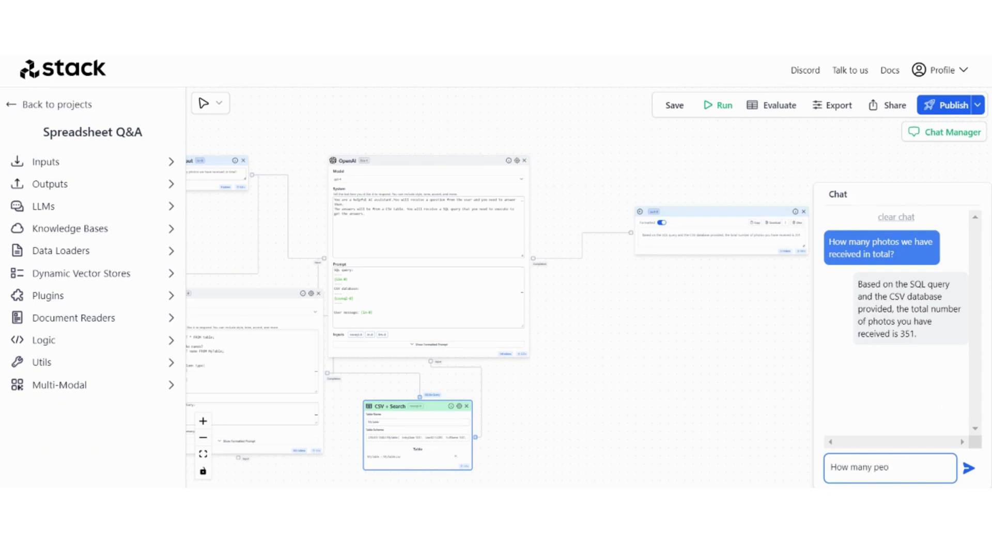
type("ple have submitted a photo AN")
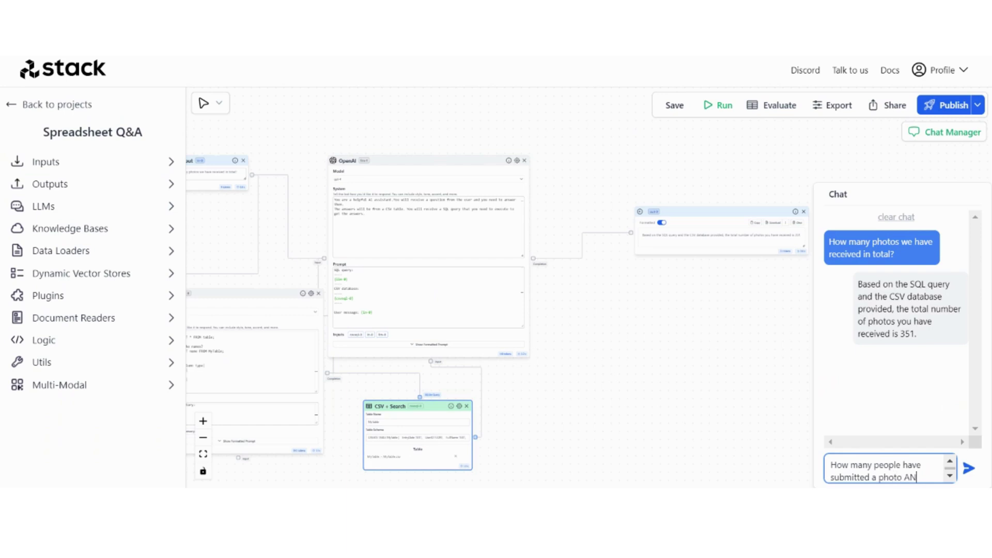
type("D a fe")
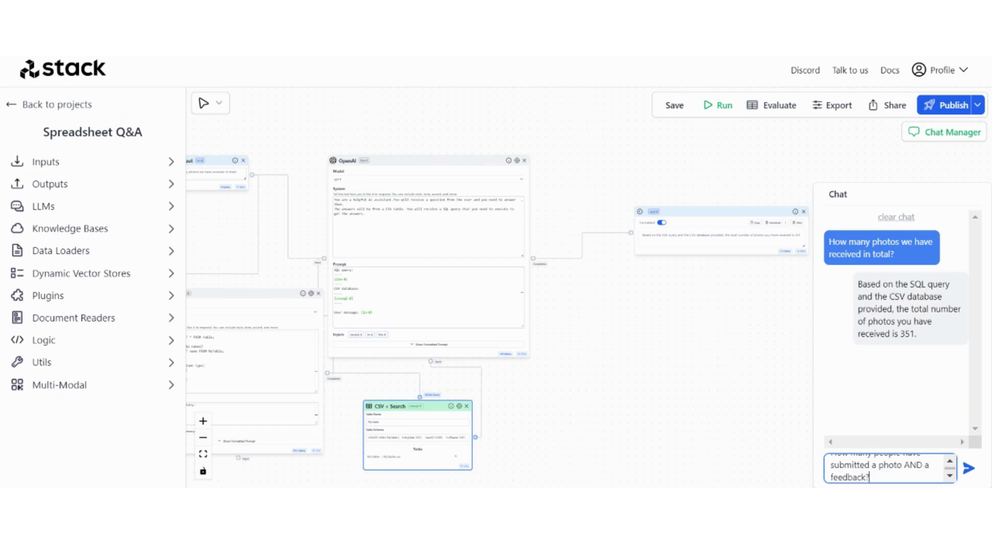
type("edback?")
key("Return")
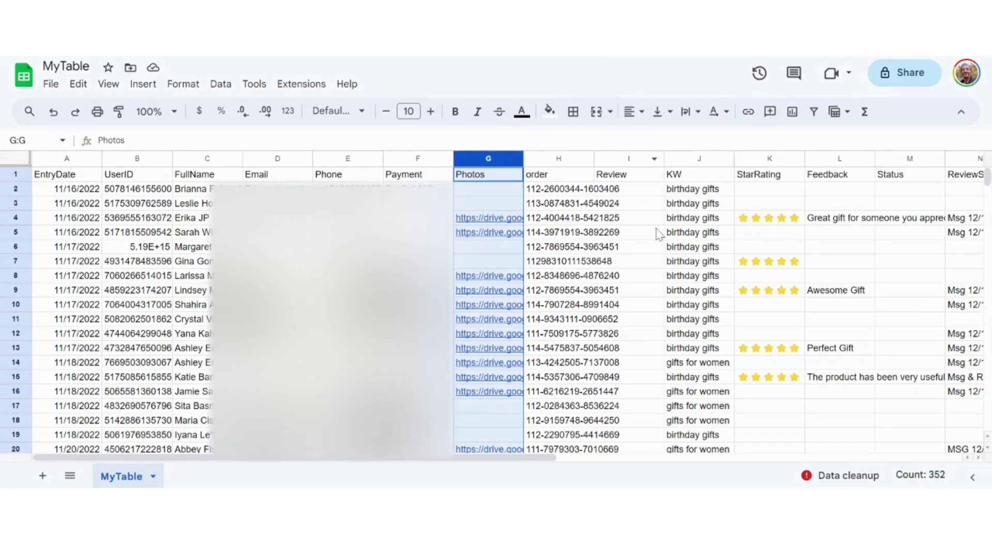
- Scroll through MyTable's Photos and Feedback rows to cross-check the chat's answer of 46
scroll(872, 295, "down", 10)
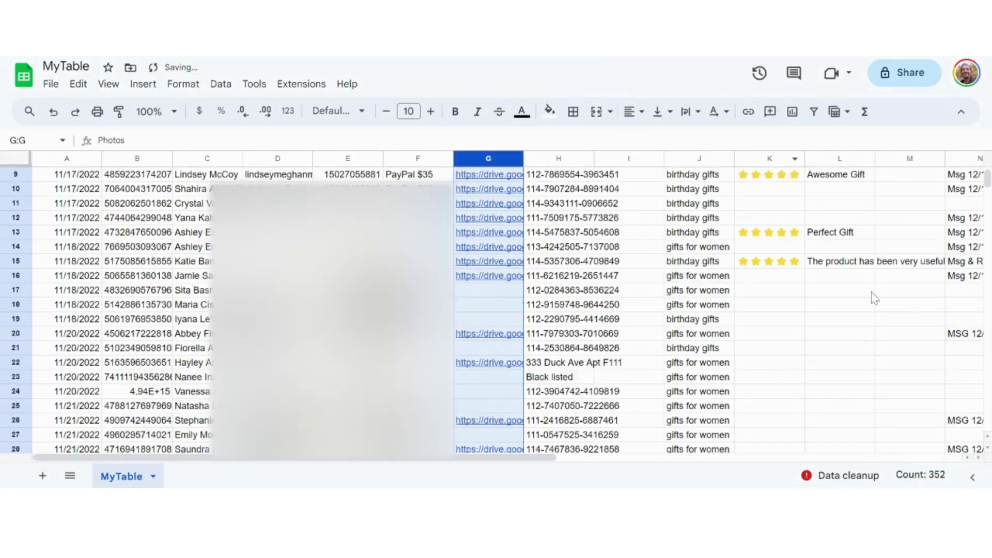
scroll(874, 298, "down", 20)
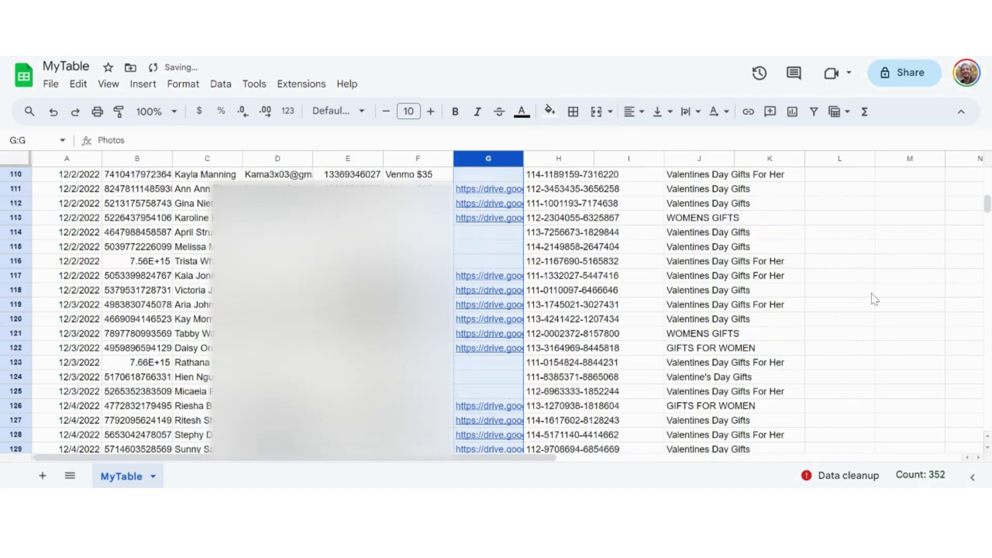
scroll(556, 282, "down", 12)
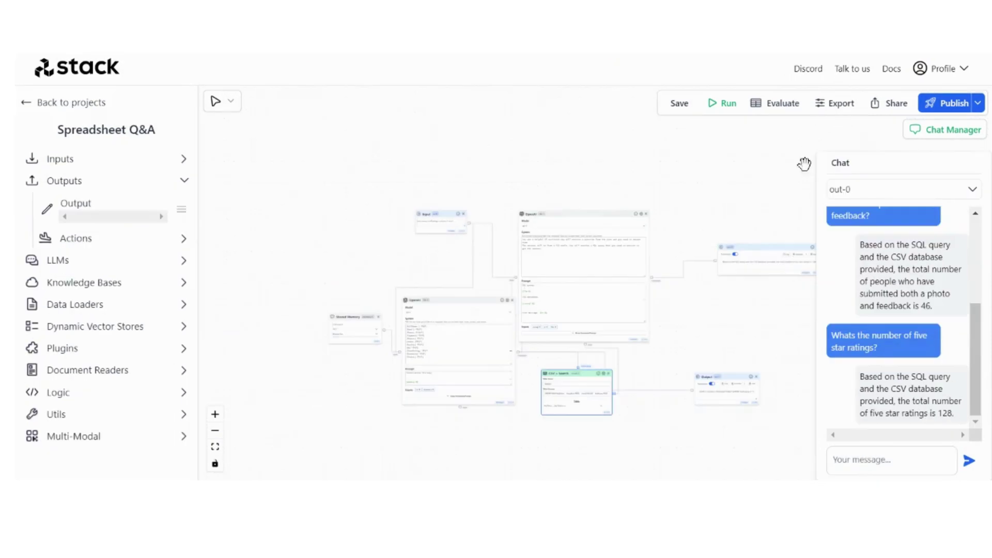
- Collapse the chat panel and expand Inputs and Triggers to read the Schedule and Receive Gmail descriptions
left_click(764, 186)
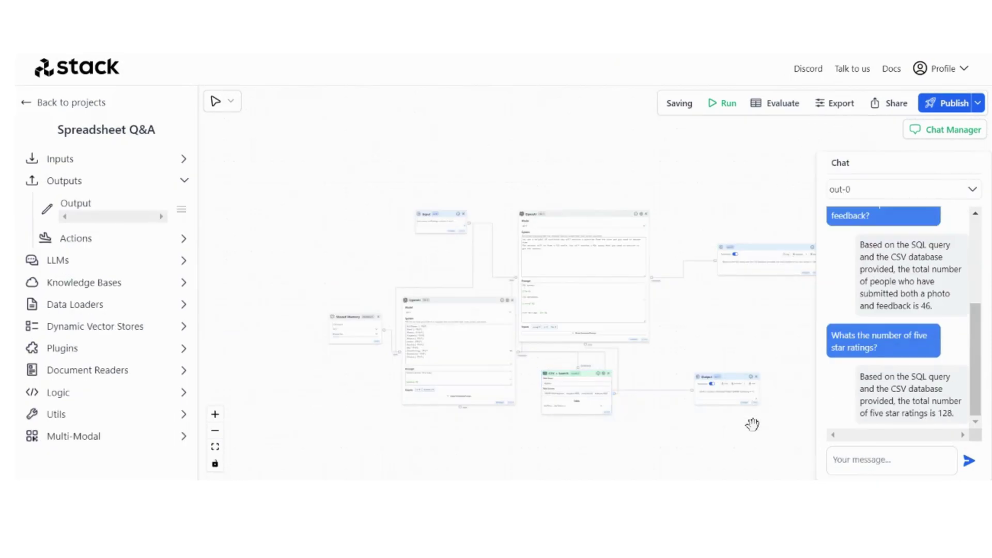
left_click(837, 162)
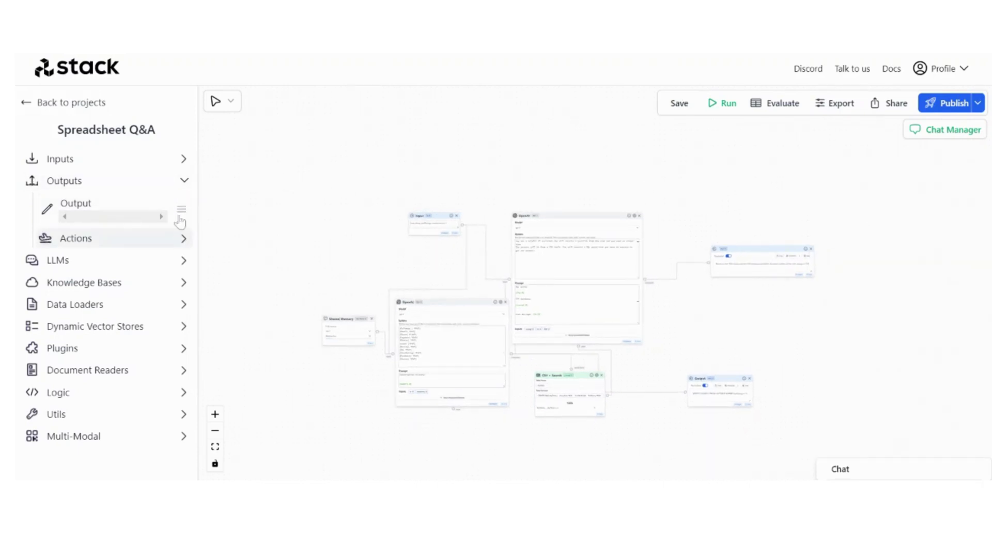
left_click(184, 167)
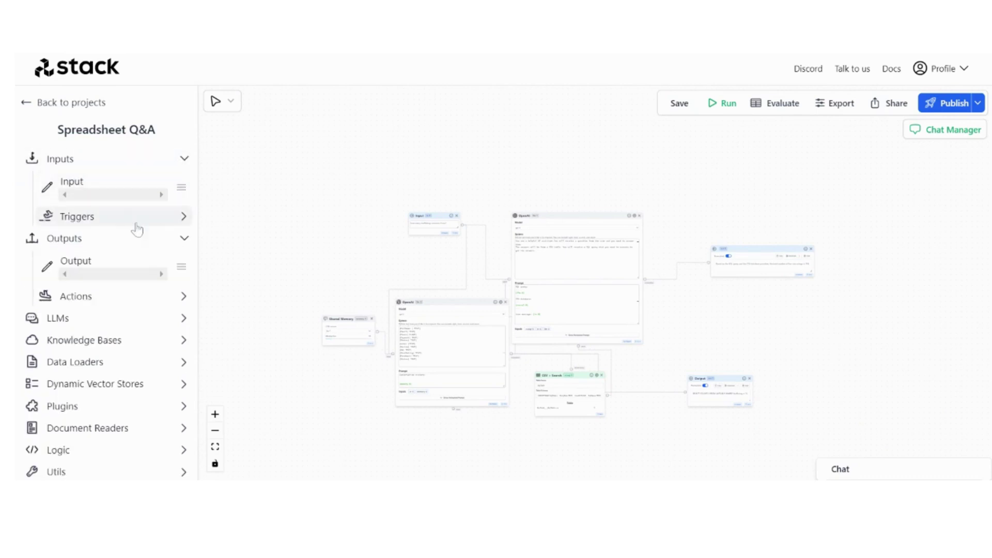
left_click(184, 217)
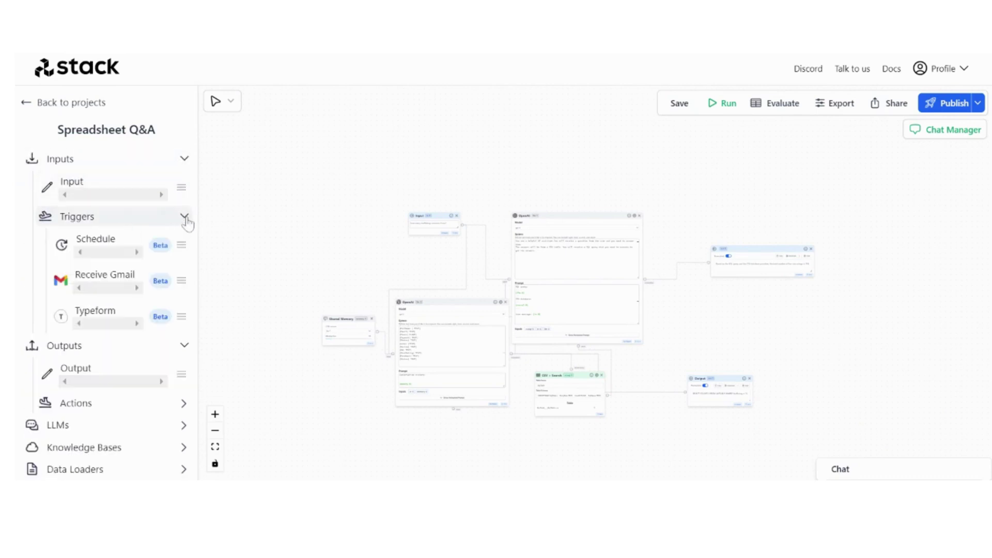
mouse_move(128, 237)
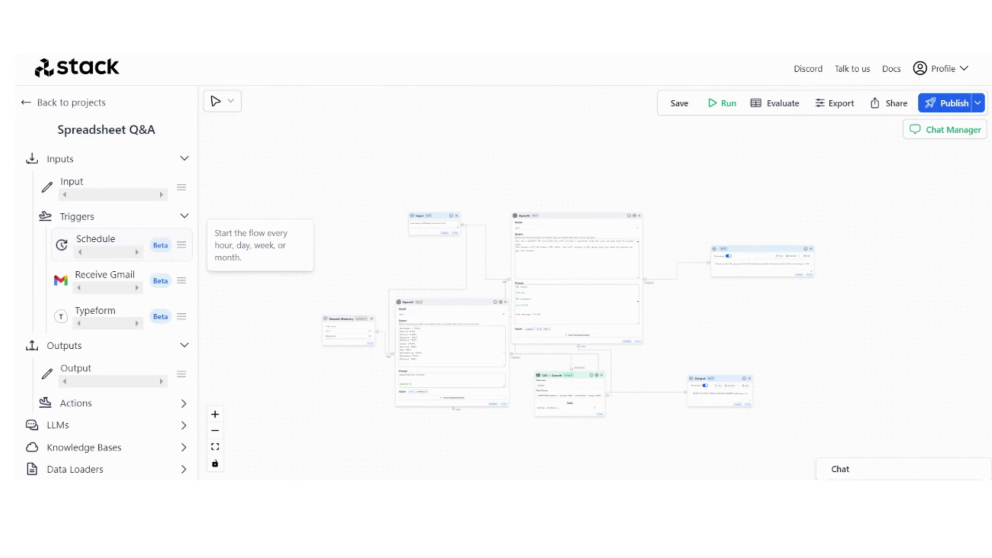
mouse_move(124, 280)
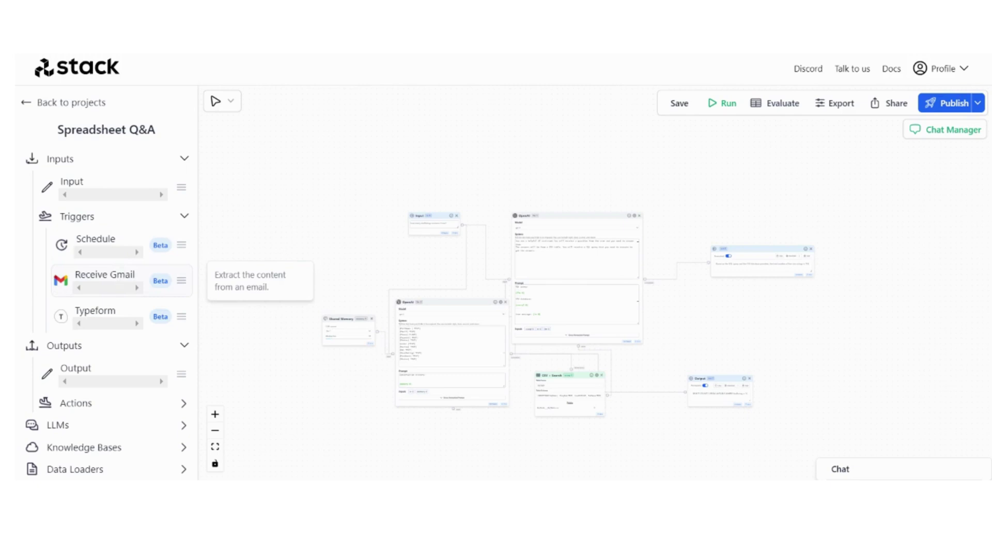
scroll(356, 221, "up", 5)
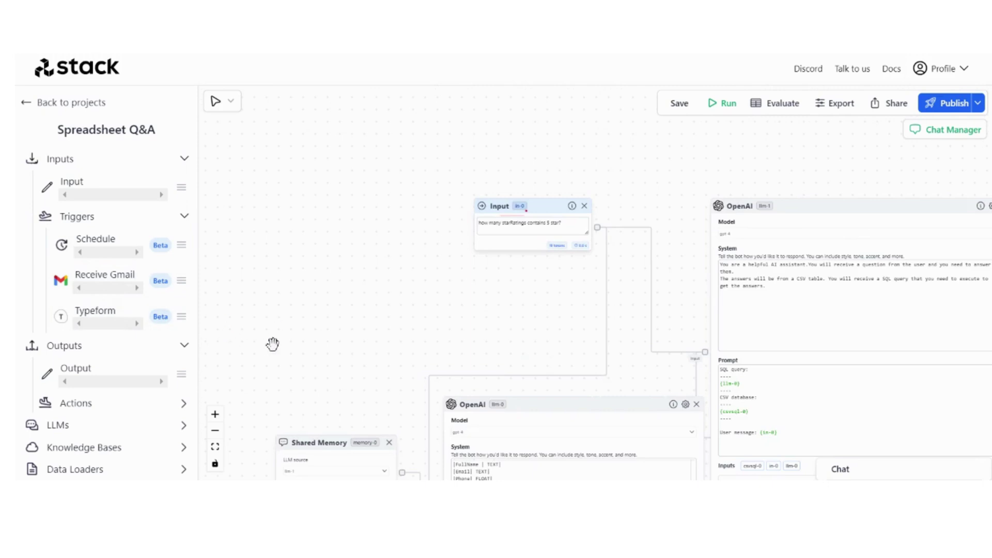
- Add a Zapier Webhook node from Actions and place it on the flow's right side
scroll(156, 355, "down", 2)
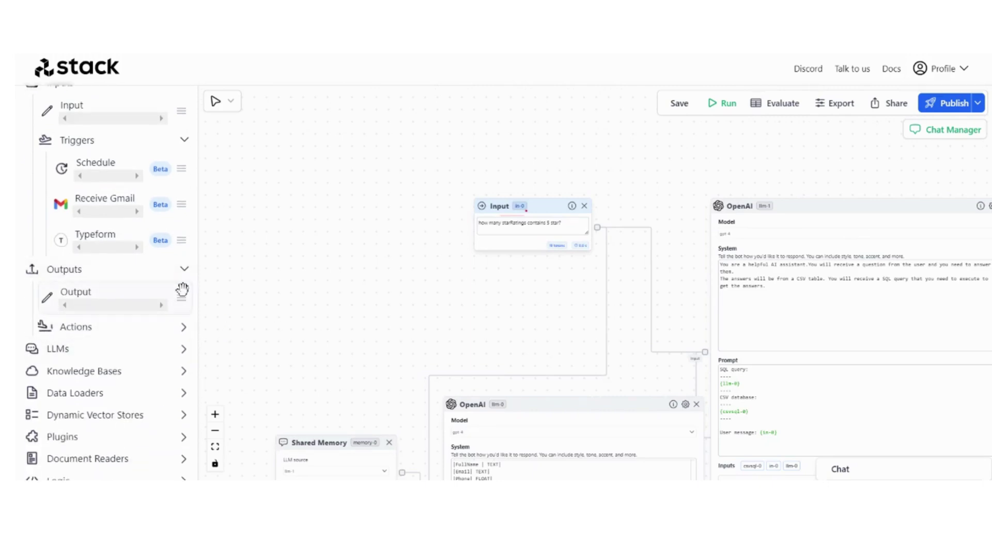
left_click(180, 331)
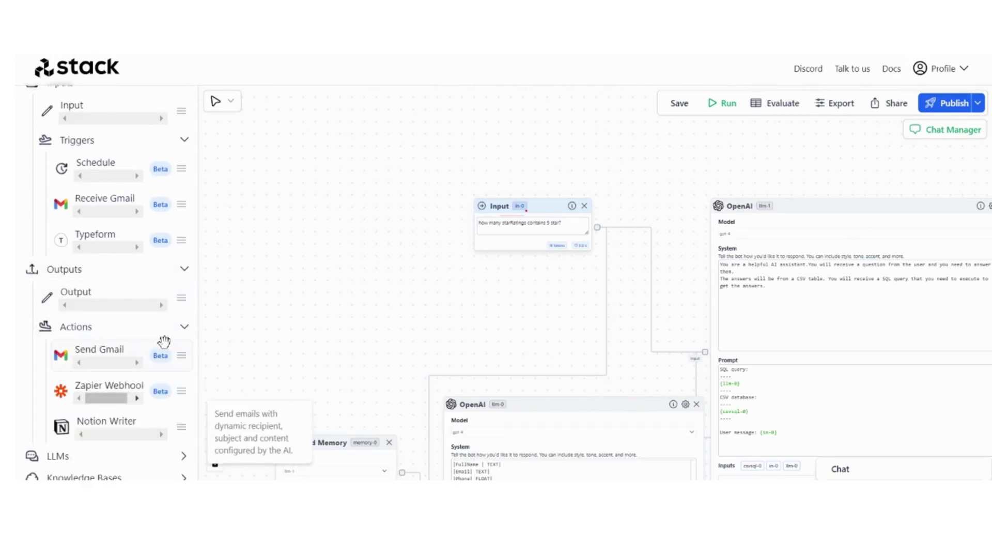
scroll(150, 349, "down", 2)
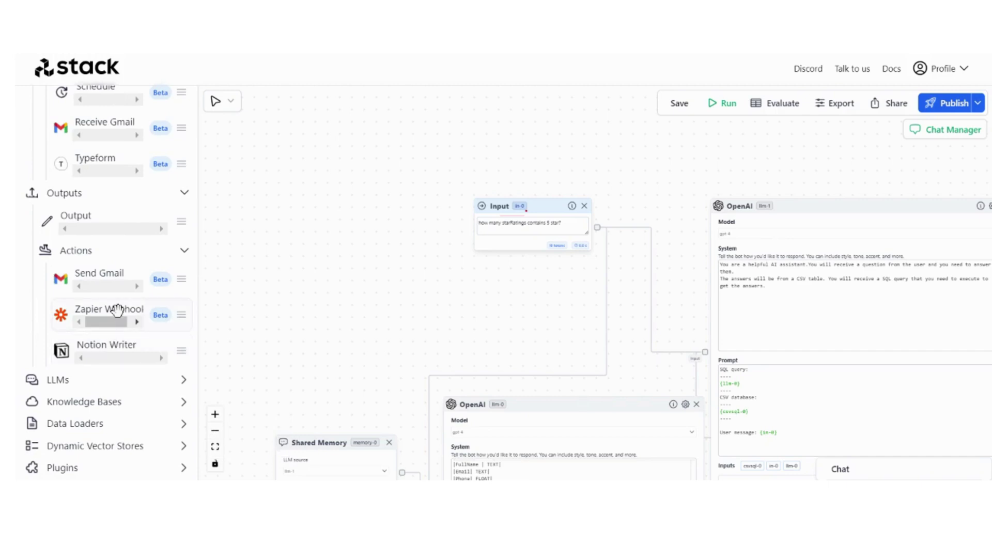
left_click_drag(118, 308, 332, 294)
scroll(371, 228, "down", 3)
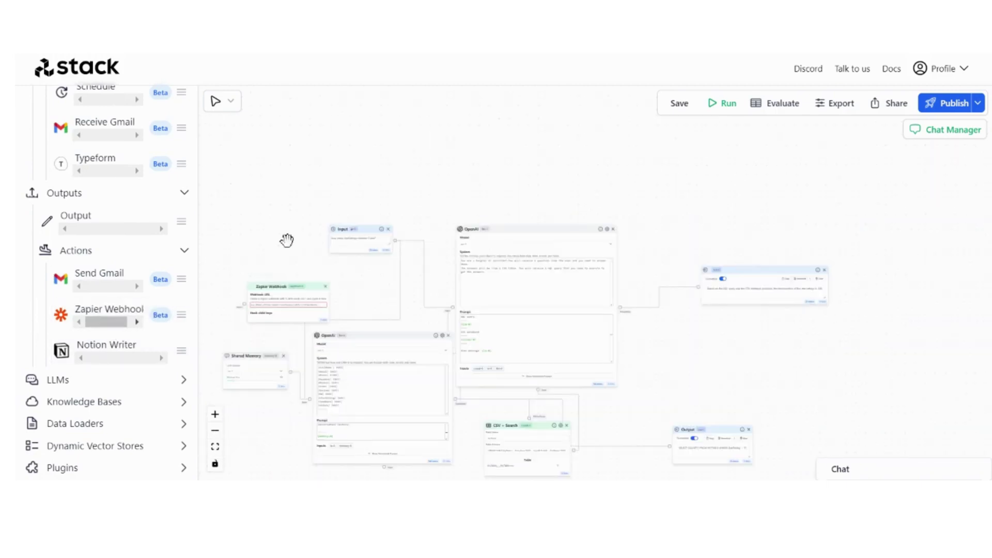
left_click_drag(274, 287, 751, 333)
- Delete the out-0 output node and connect the OpenAI completion to the Zapier Webhook's inputs
scroll(706, 258, "up", 5)
scroll(797, 288, "down", 2)
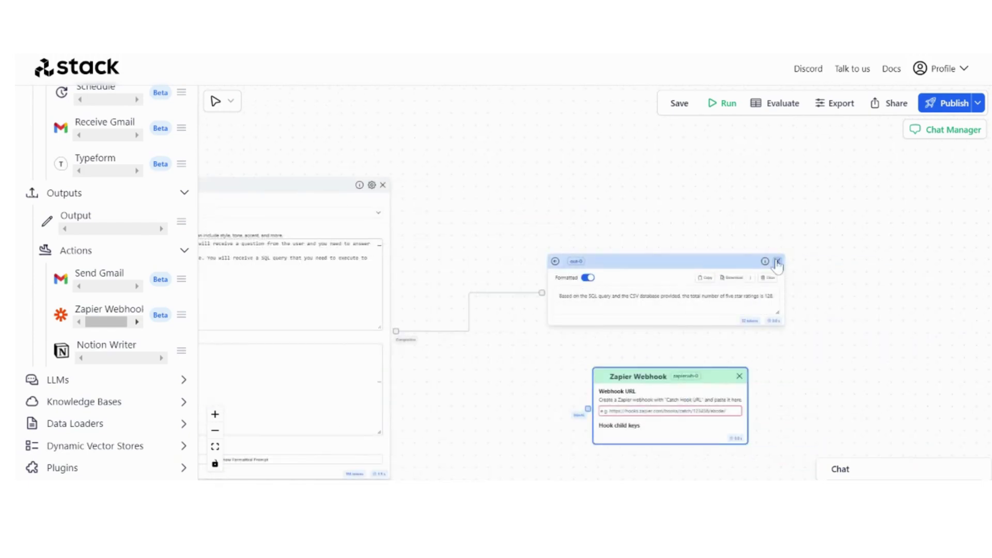
left_click(777, 262)
left_click_drag(666, 375, 643, 298)
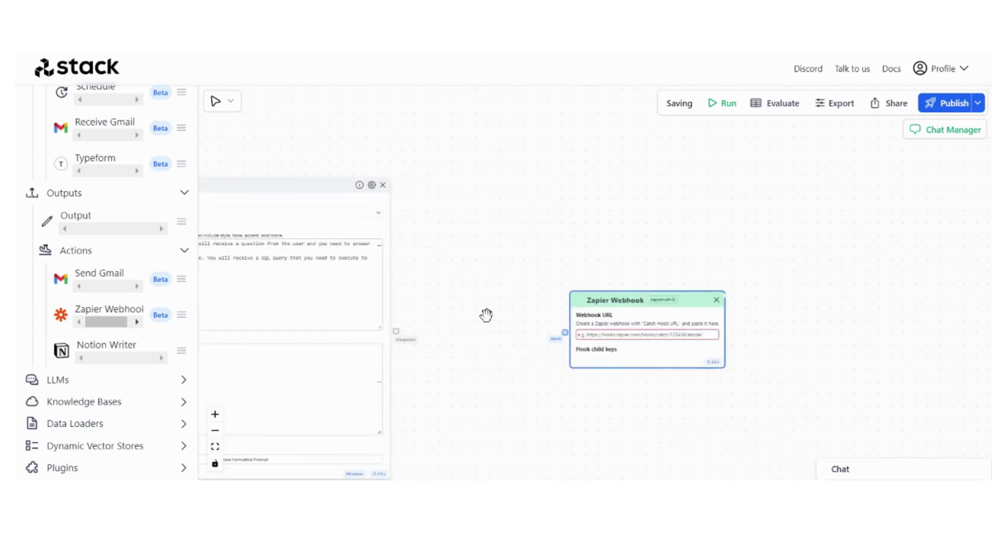
scroll(410, 327, "up", 3)
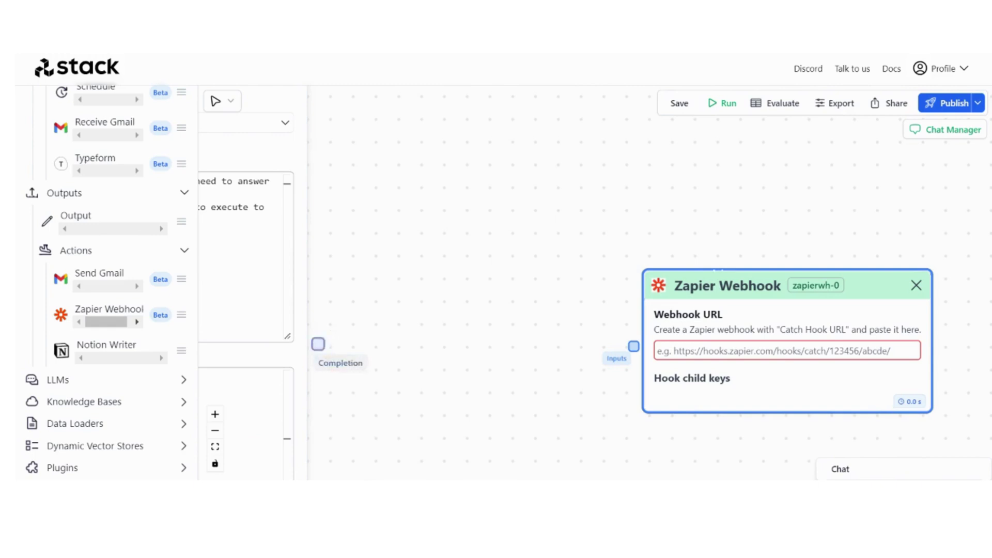
left_click_drag(324, 349, 633, 346)
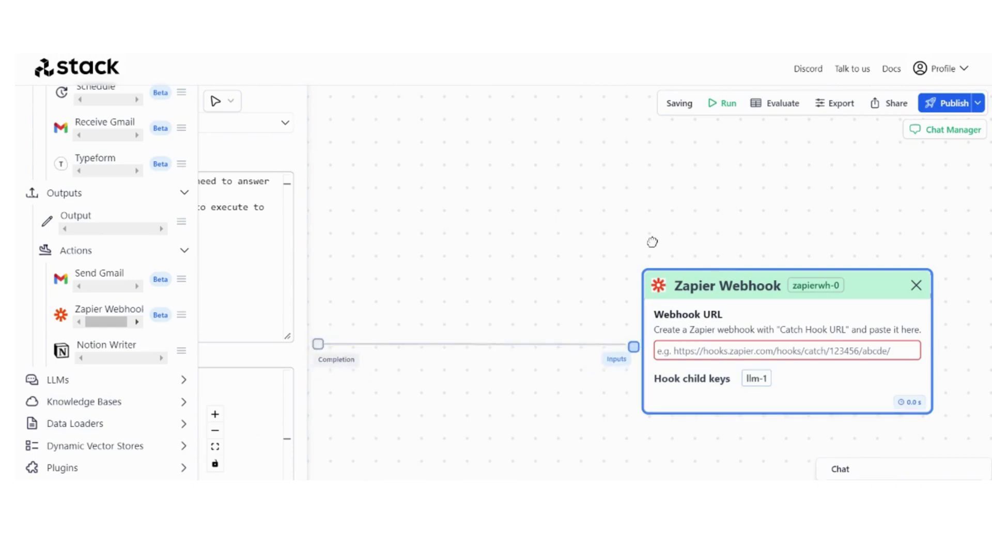
left_click_drag(647, 242, 596, 250)
scroll(595, 250, "down", 2)
left_click_drag(713, 228, 659, 228)
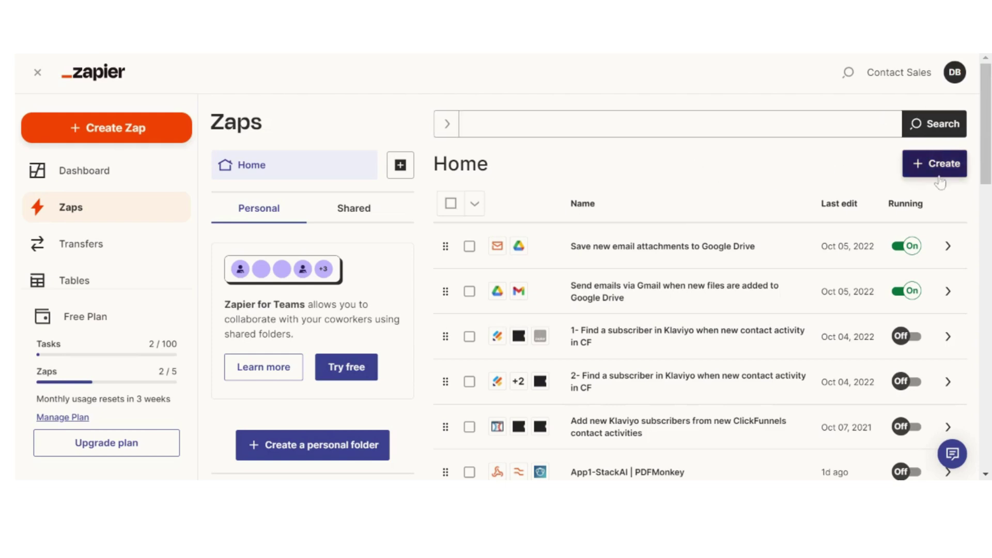
- Scroll the Zaps list to locate the App1-StackAI | PDFMonkey zap
scroll(813, 238, "down", 10)
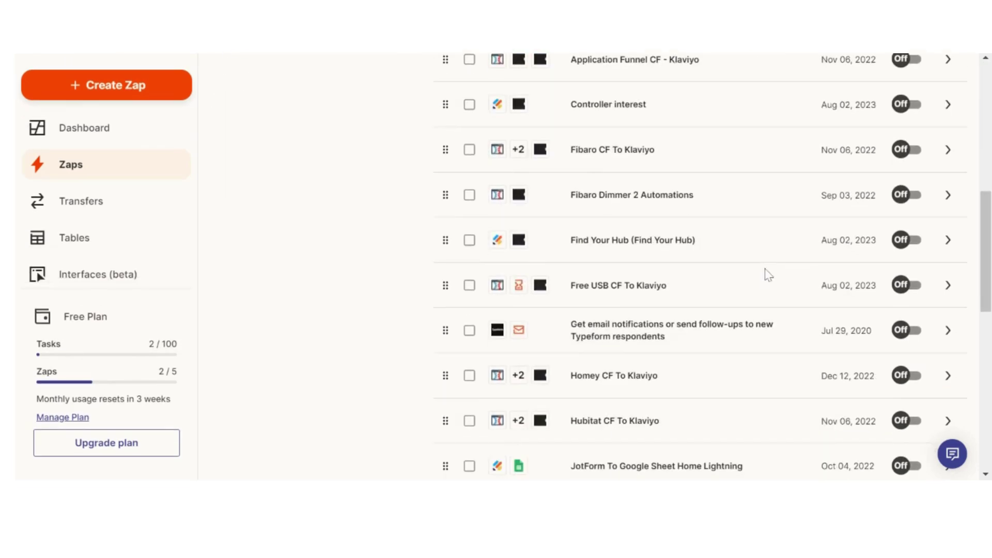
scroll(702, 287, "up", 8)
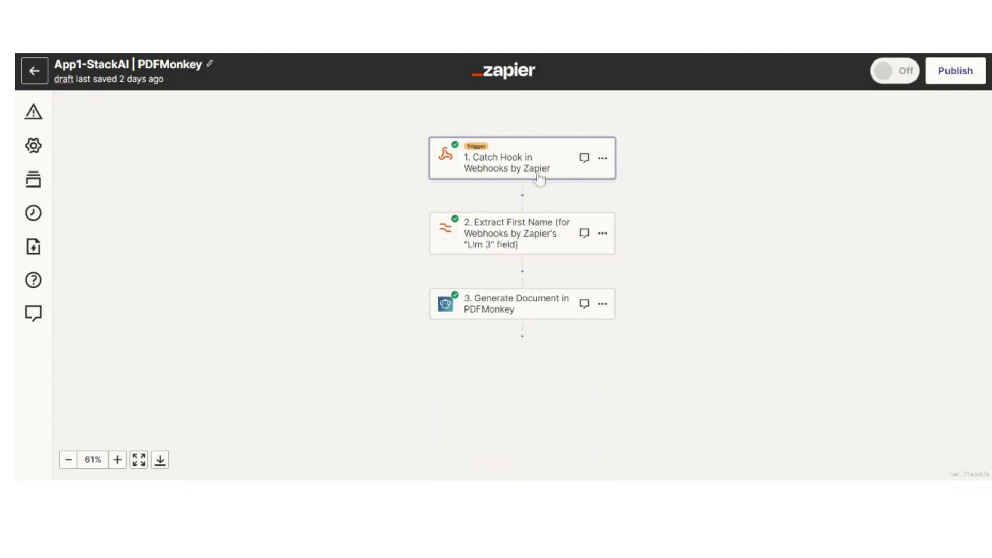
- Open the Catch Hook trigger step, continue to its configuration, then close it
left_click(513, 168)
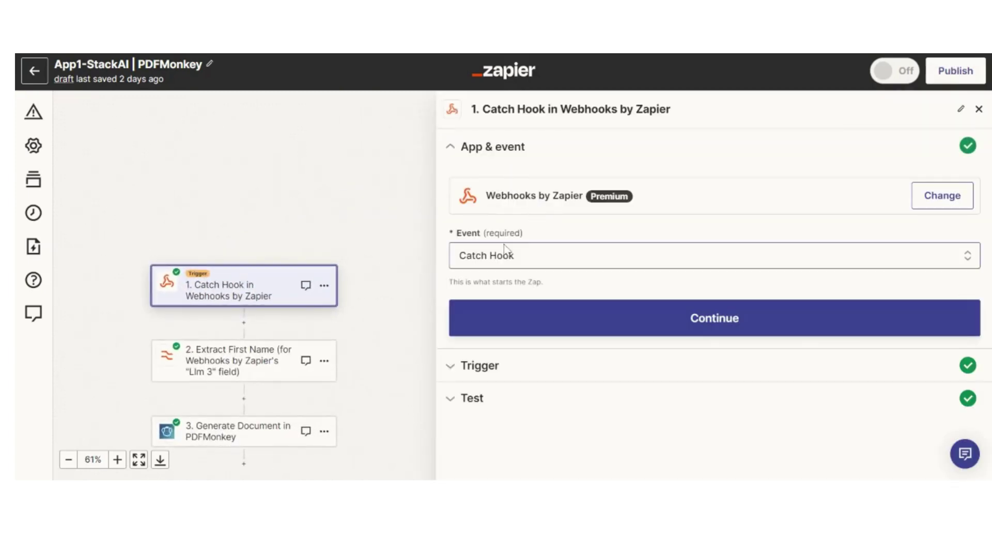
left_click(618, 319)
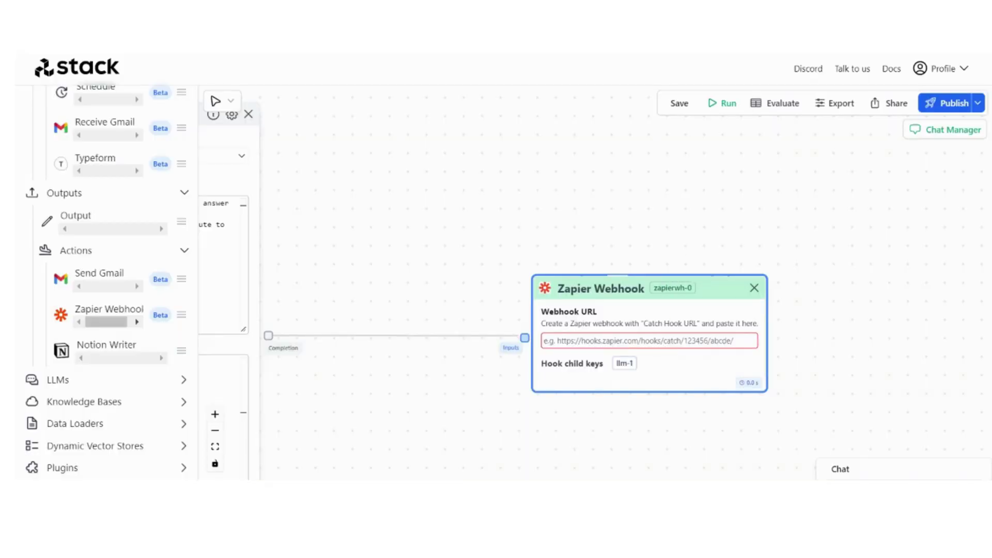
left_click_drag(423, 184, 471, 175)
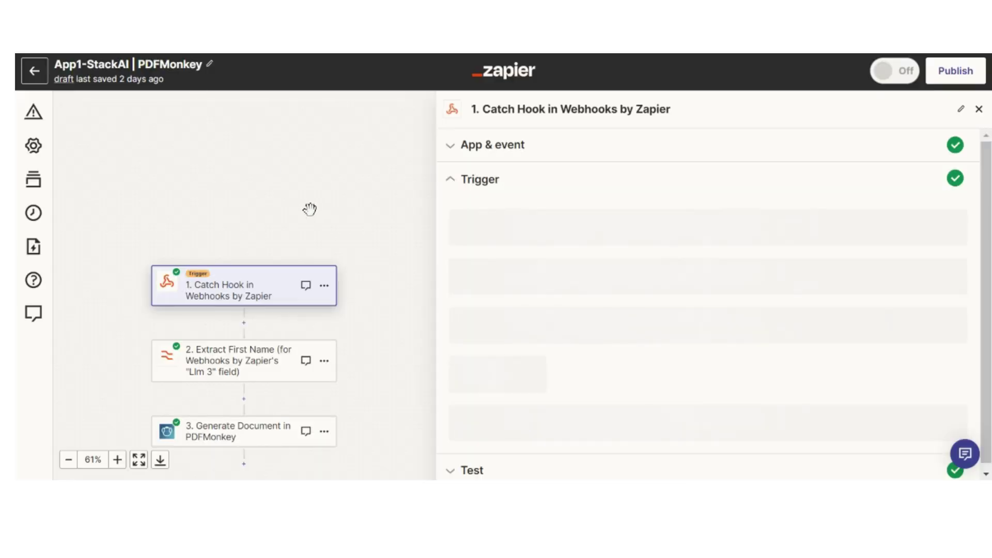
left_click(978, 110)
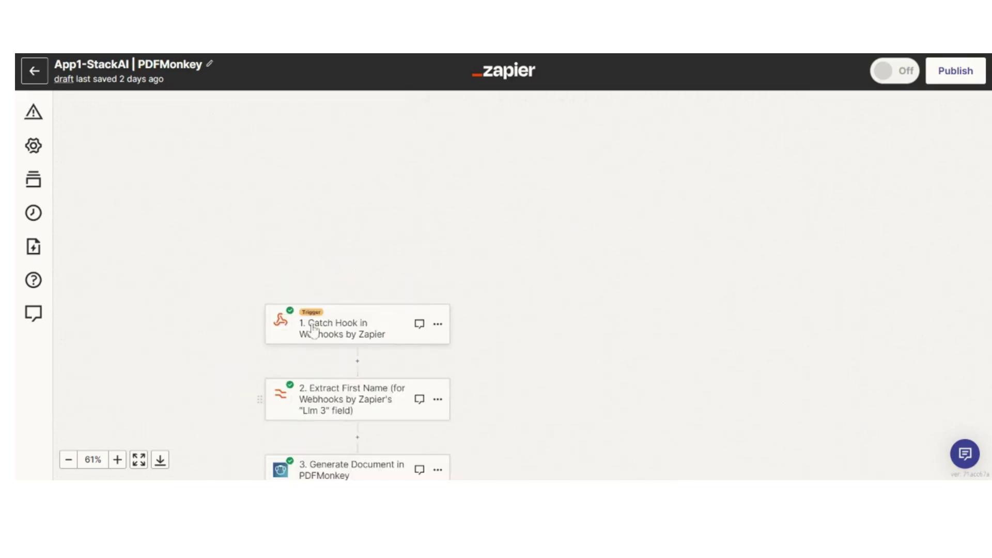
- Review the Extract First Name step's settings, then return to the Stack AI flow
left_click(309, 362)
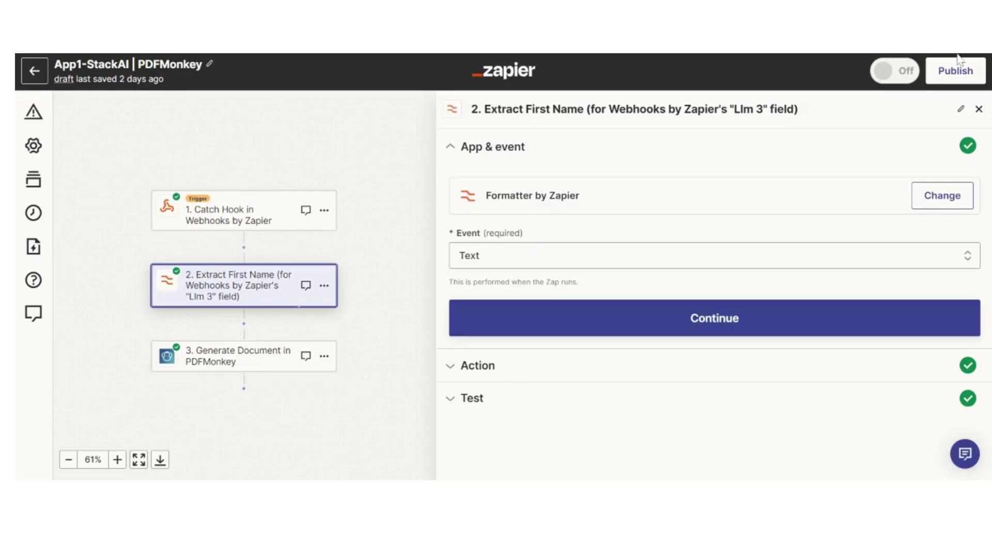
left_click(978, 110)
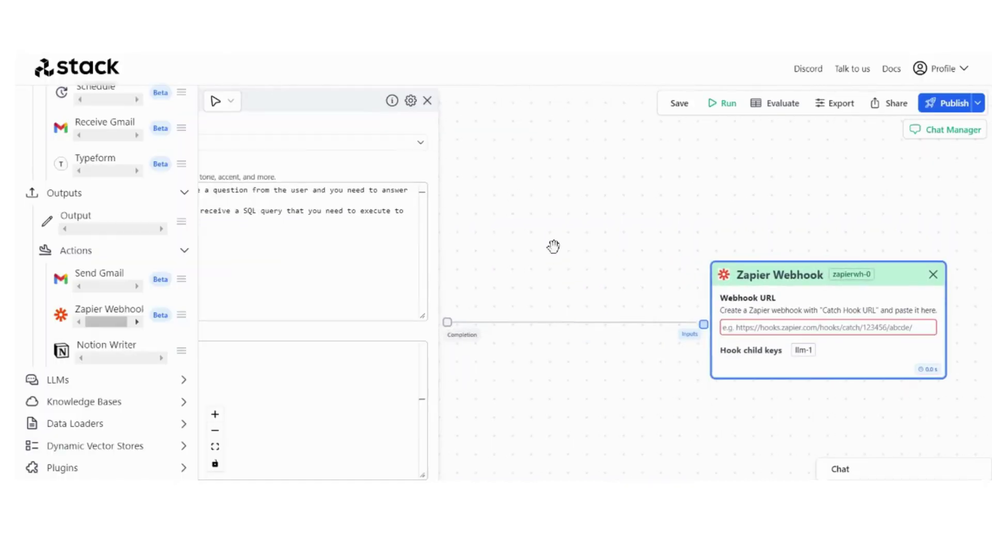
scroll(553, 247, "down", 3)
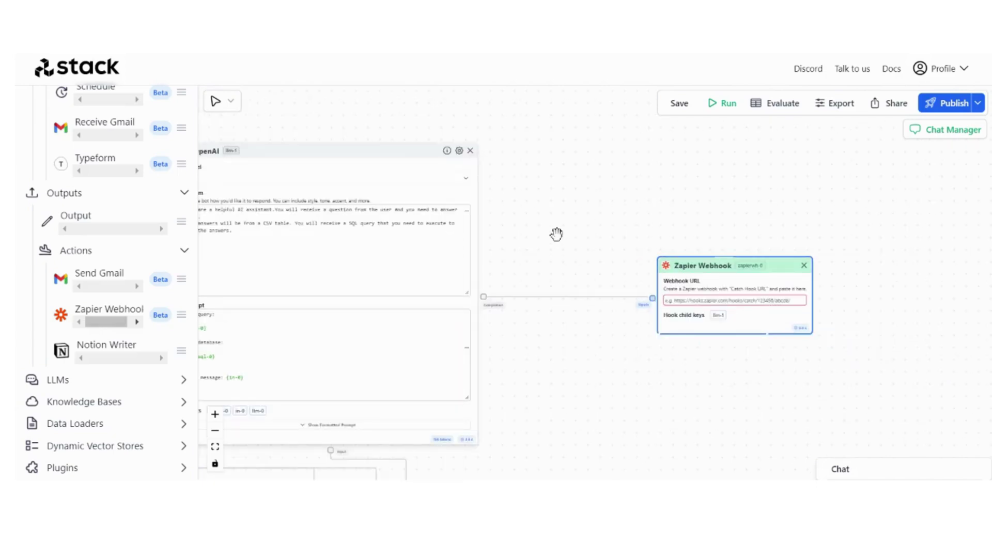